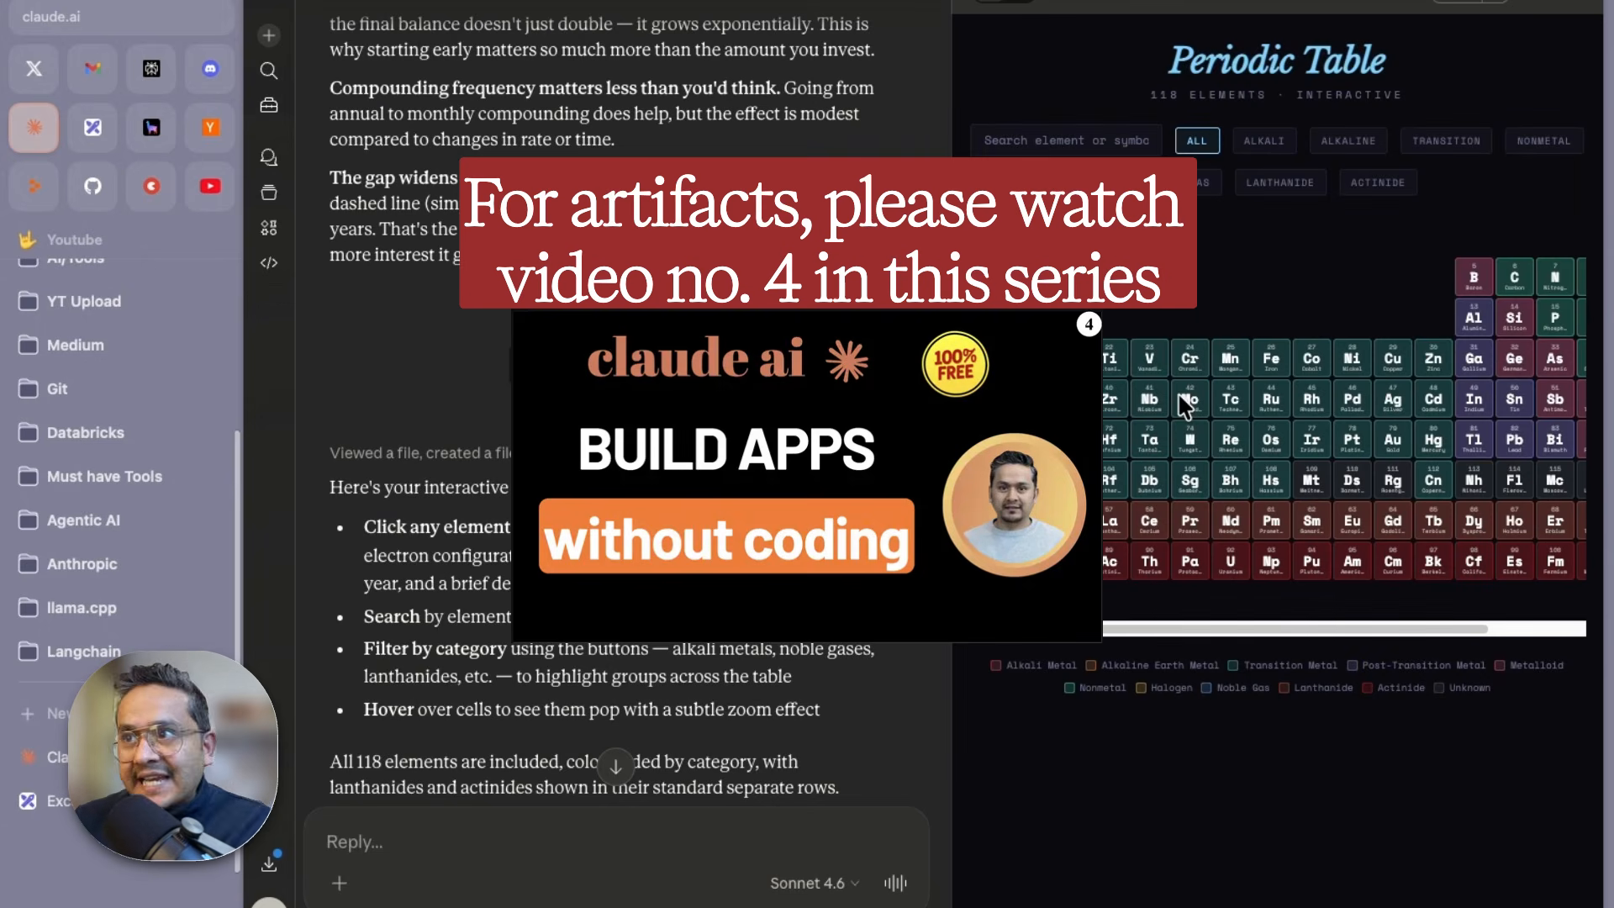
View the periodic table artifact's download and publishing options, and close the artifact view
click(1490, 5)
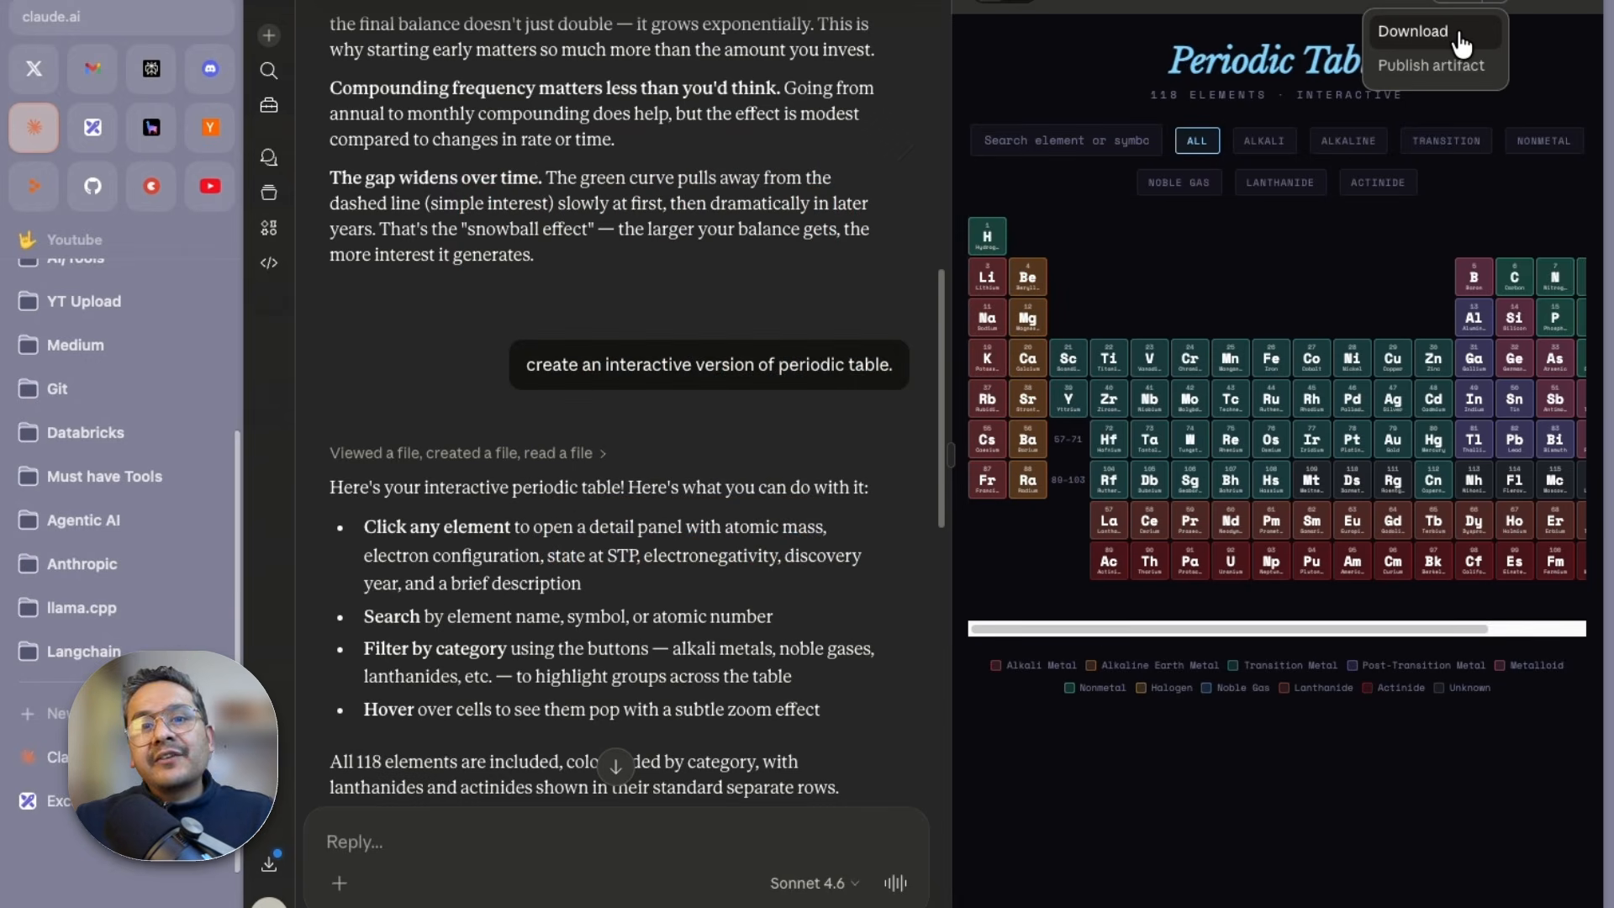
click(1589, 7)
click(1584, 7)
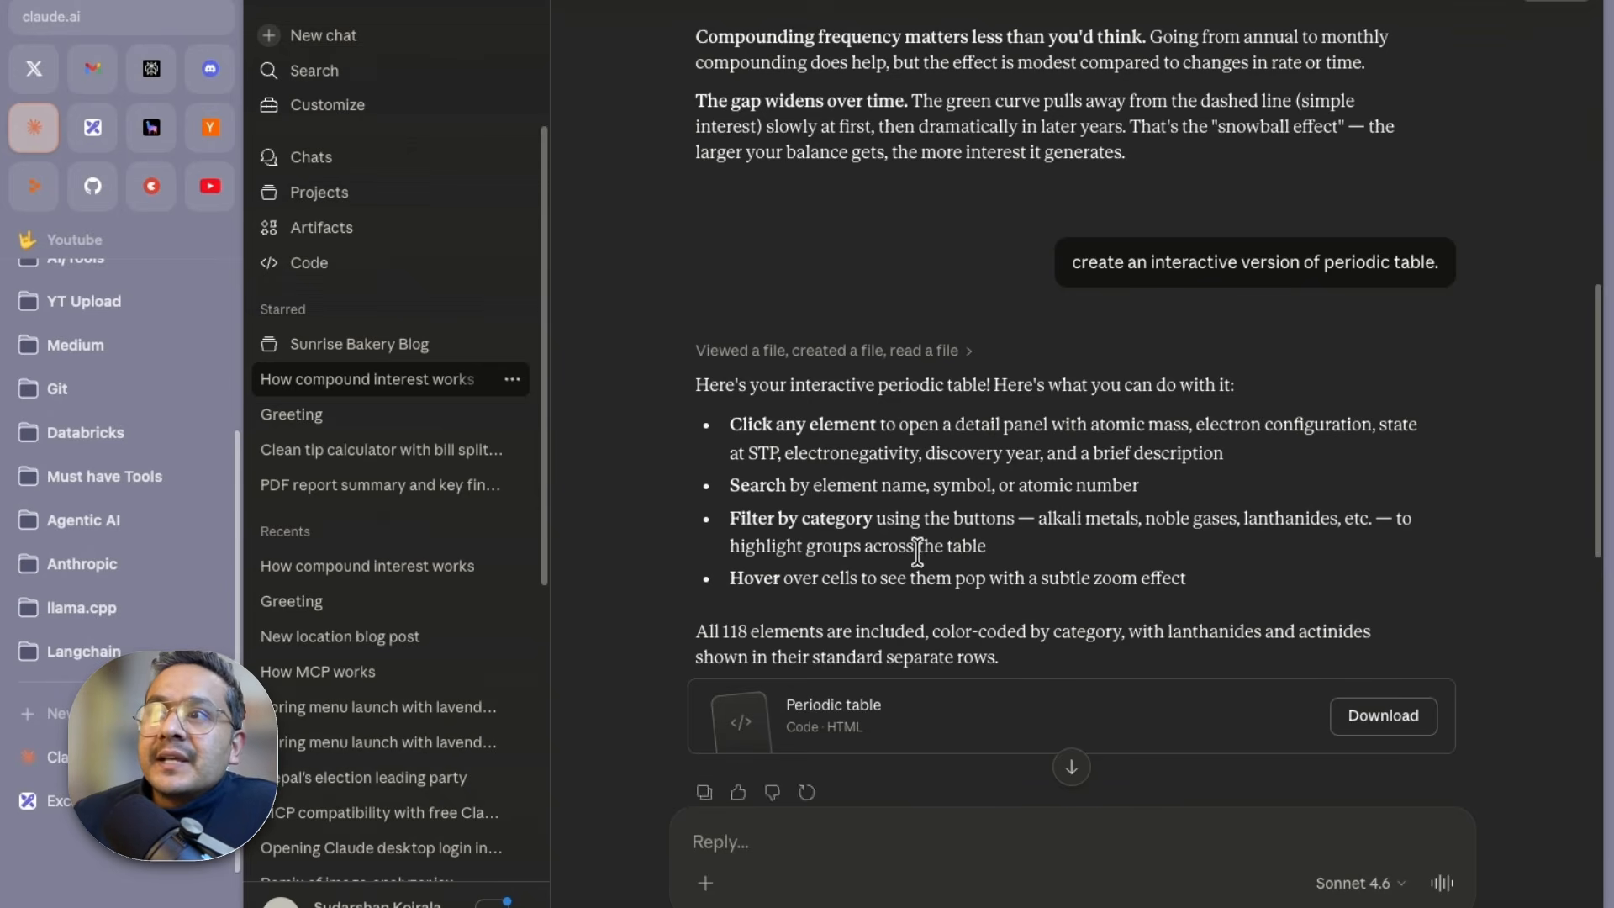
Set the initial investment in the interactive compound interest chart to $28,000
scroll(1202, 40, up, 15)
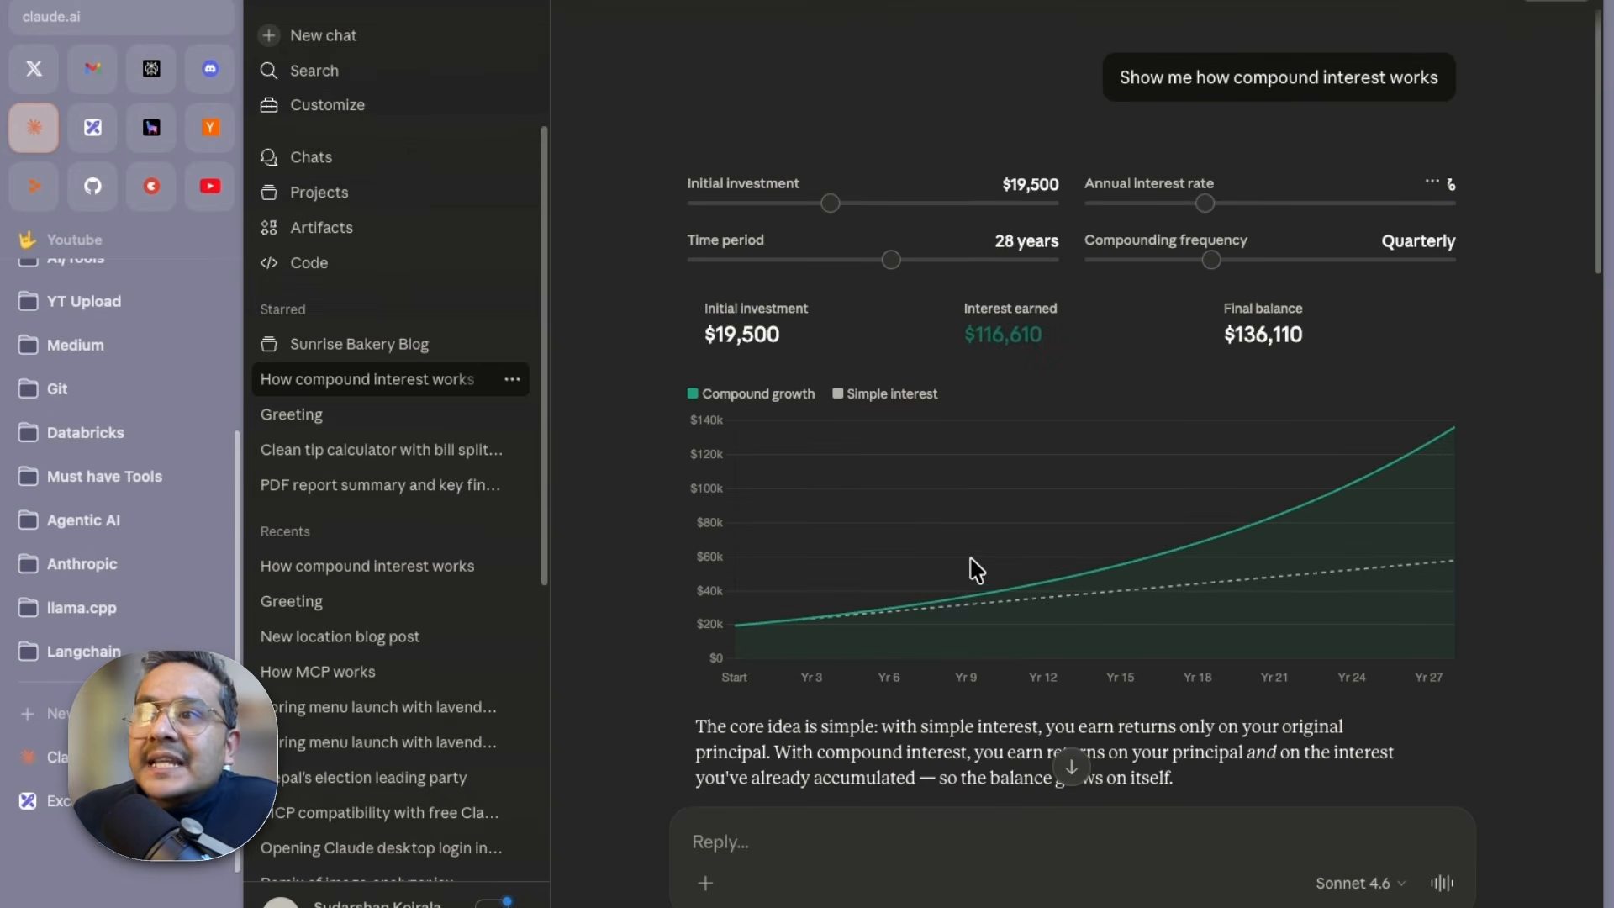
scroll(975, 563, down, 3)
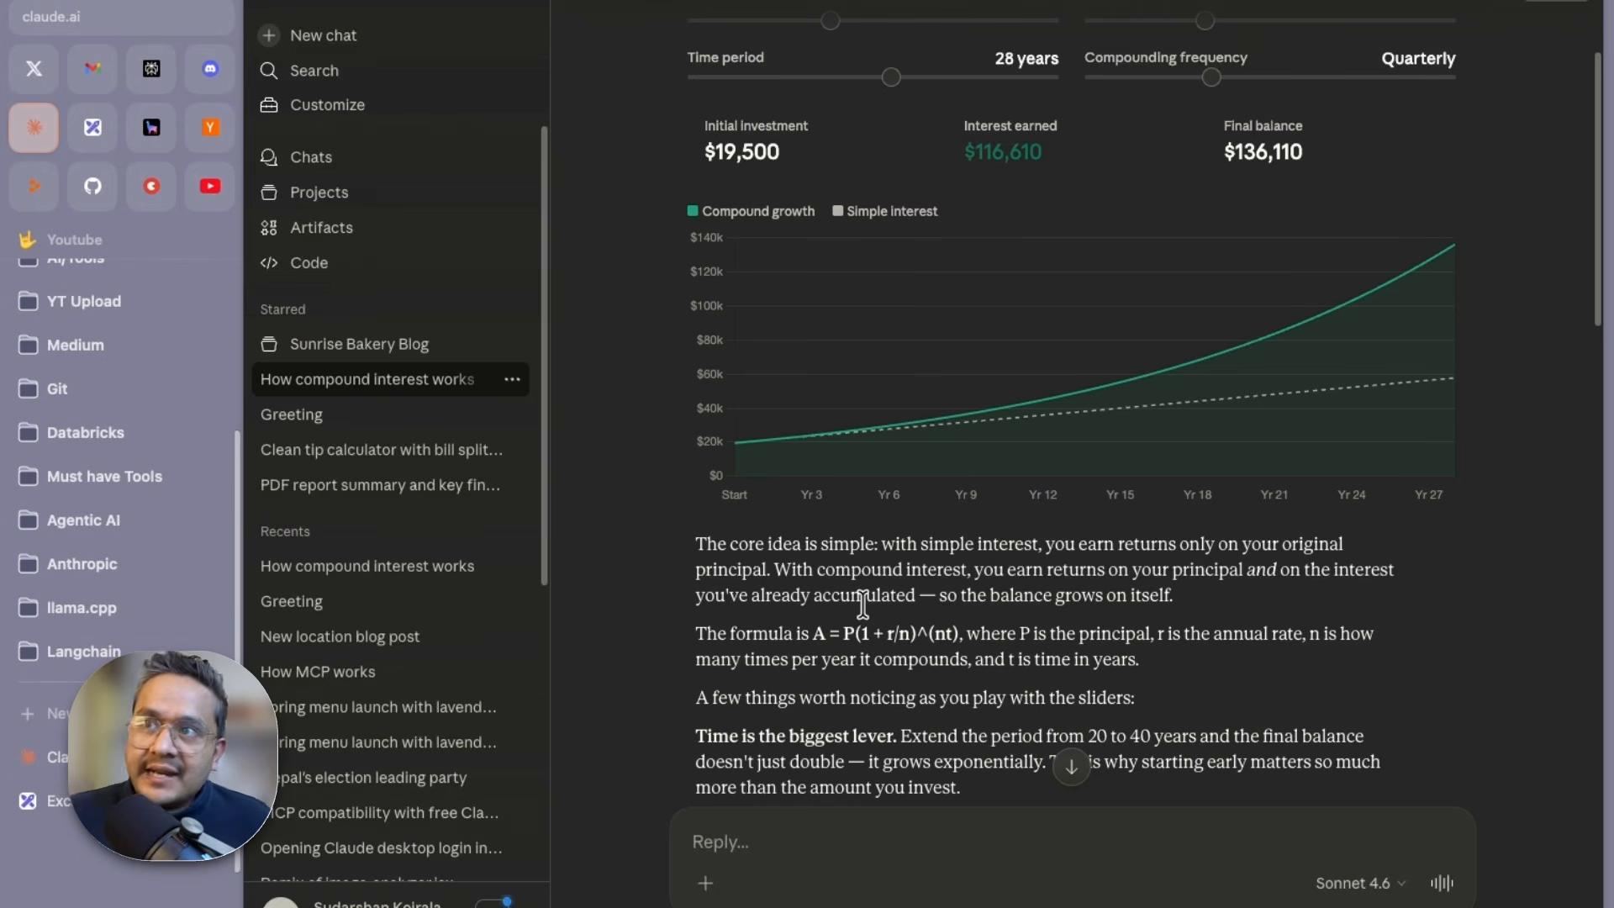
scroll(1051, 470, up, 3)
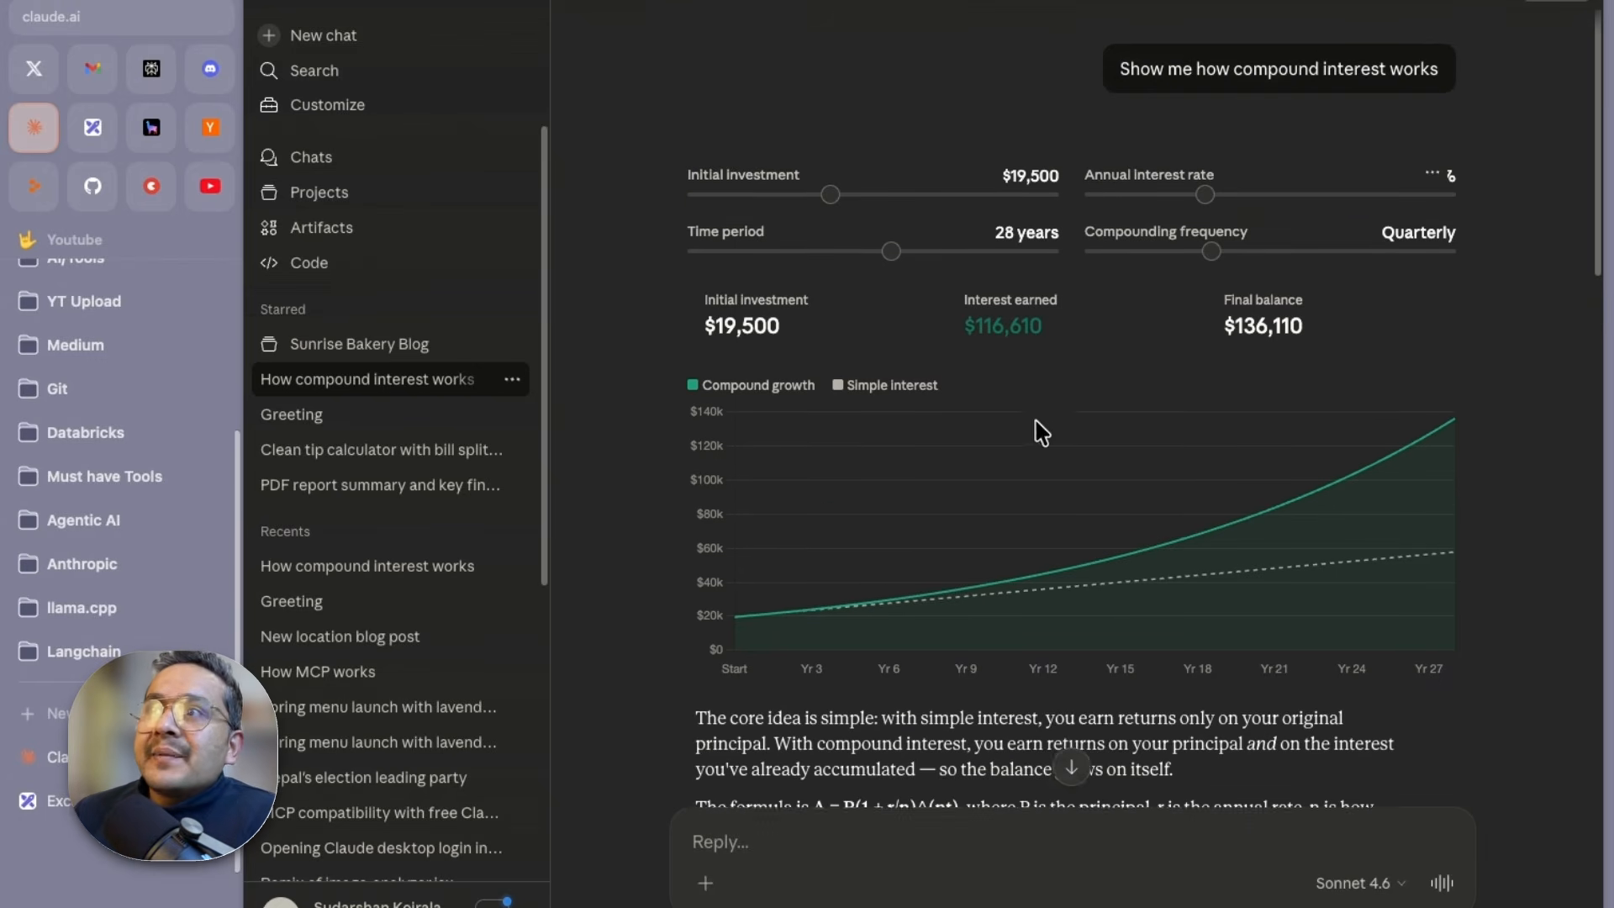
drag(830, 202, 894, 247)
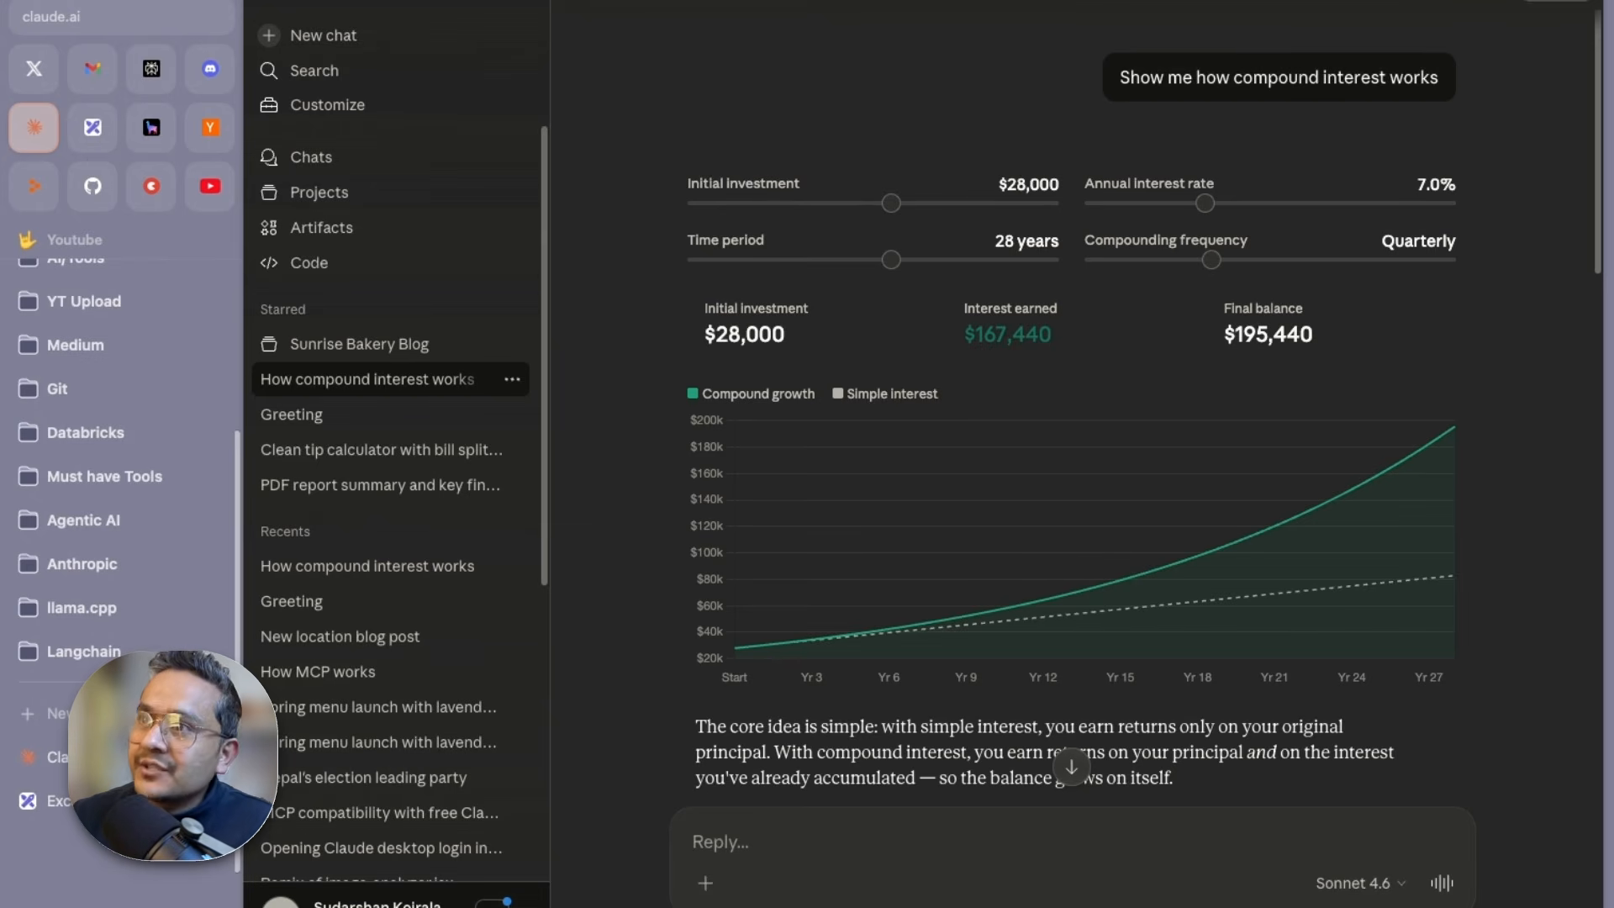
Compare the two periodic table prompts, highlighting the first request and the added phrase "use the visualizer design guidelines to create it"
double_click(1210, 77)
scroll(1066, 648, down, 8)
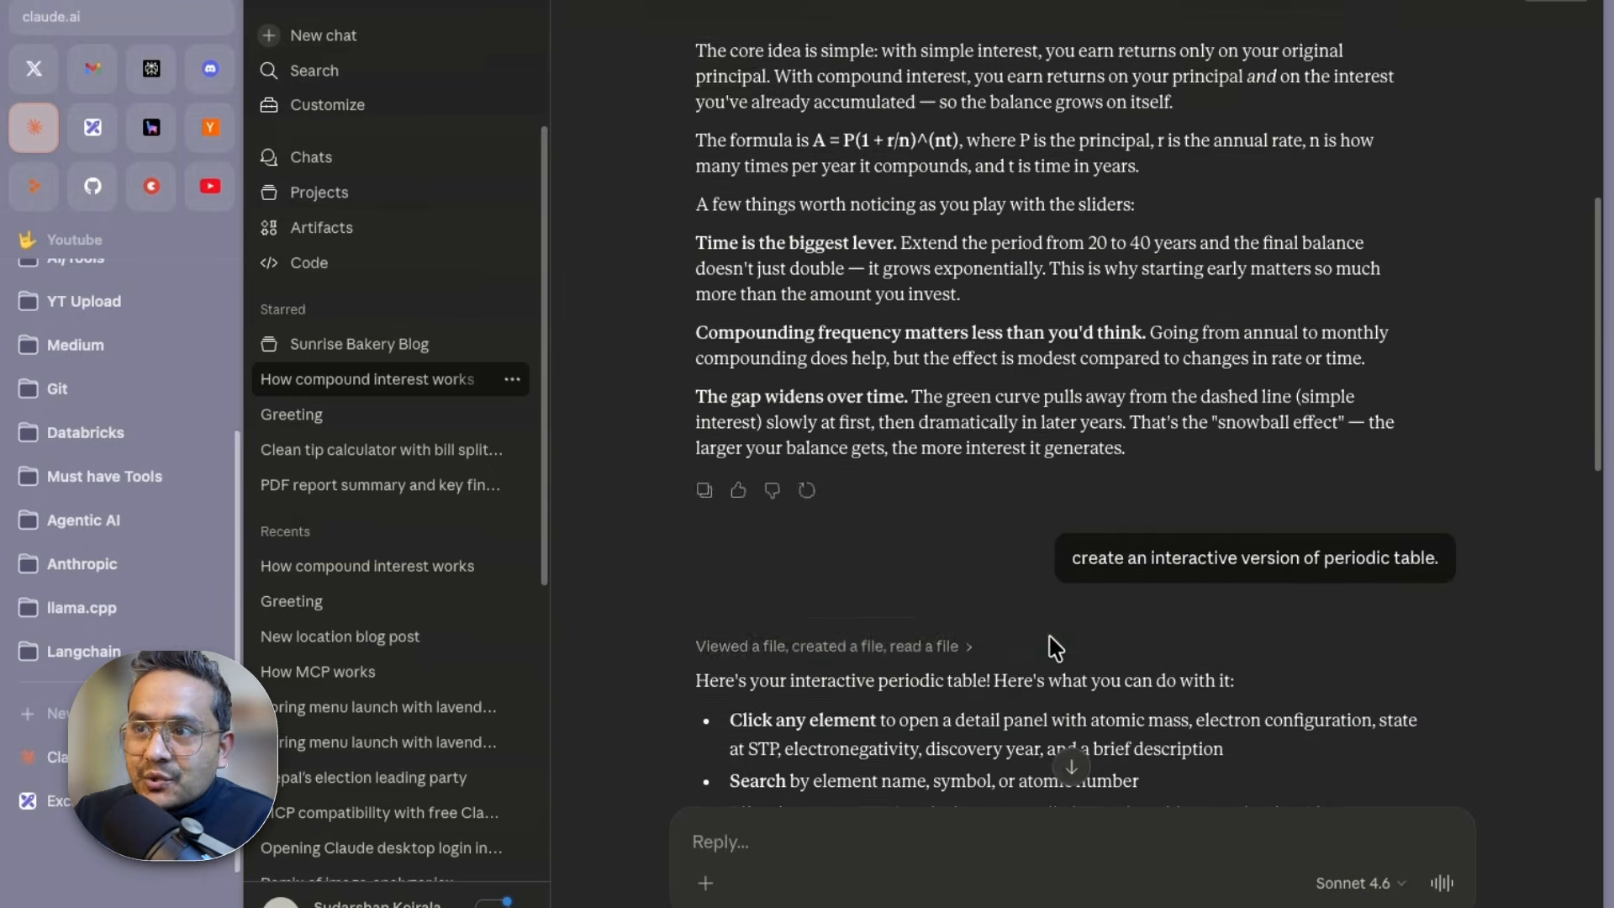
scroll(1057, 649, down, 4)
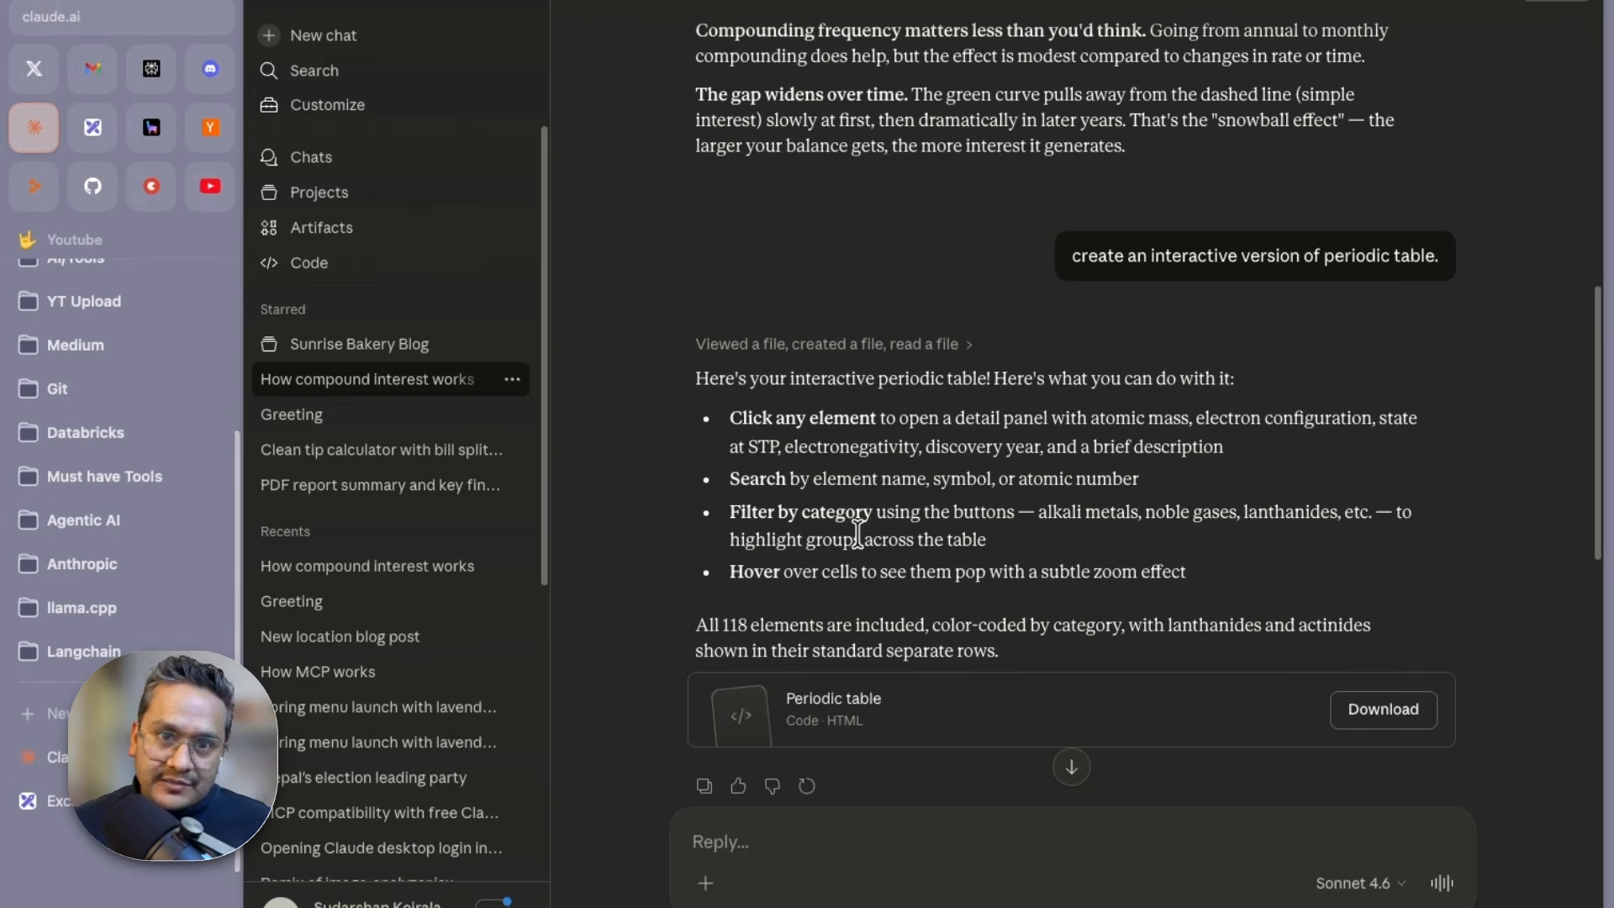
double_click(1163, 254)
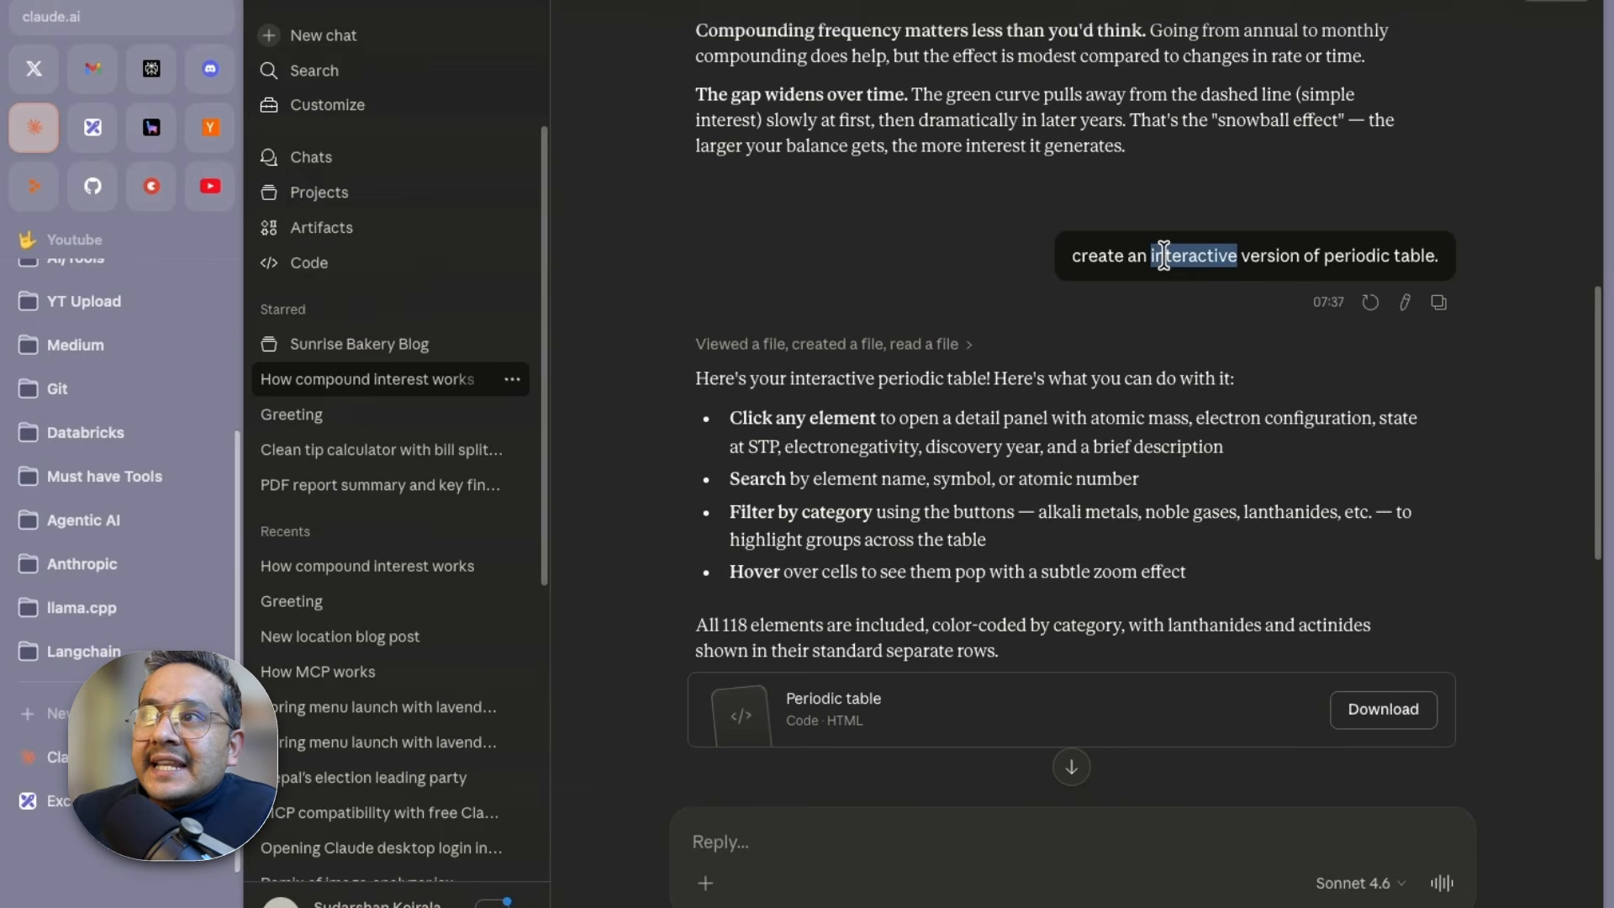
triple_click(1164, 254)
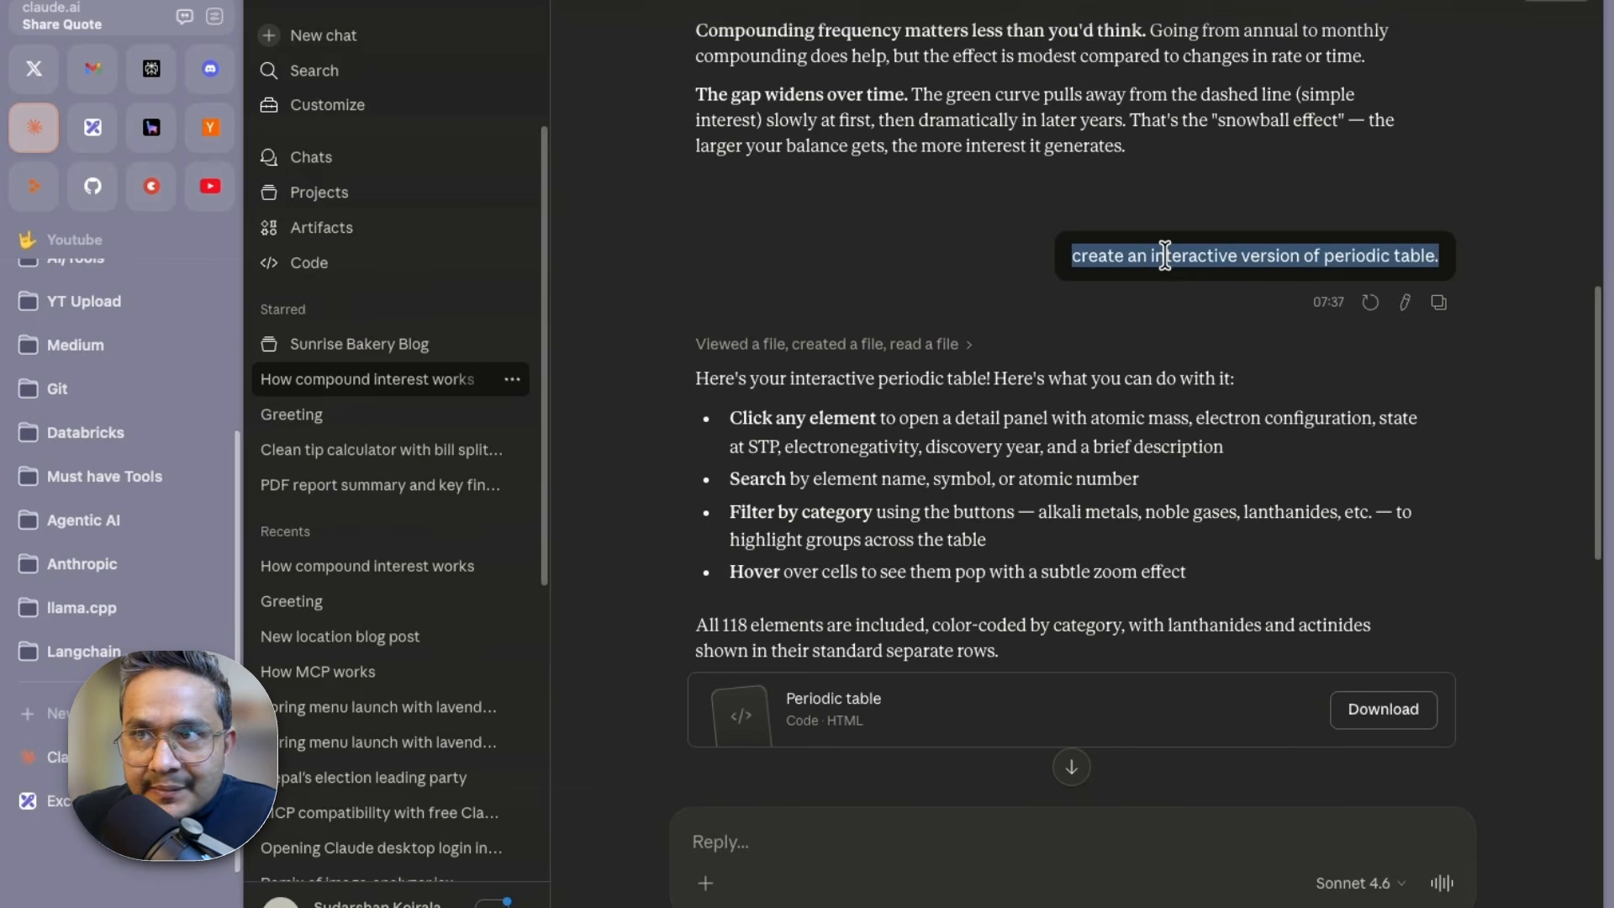
scroll(855, 544, down, 2)
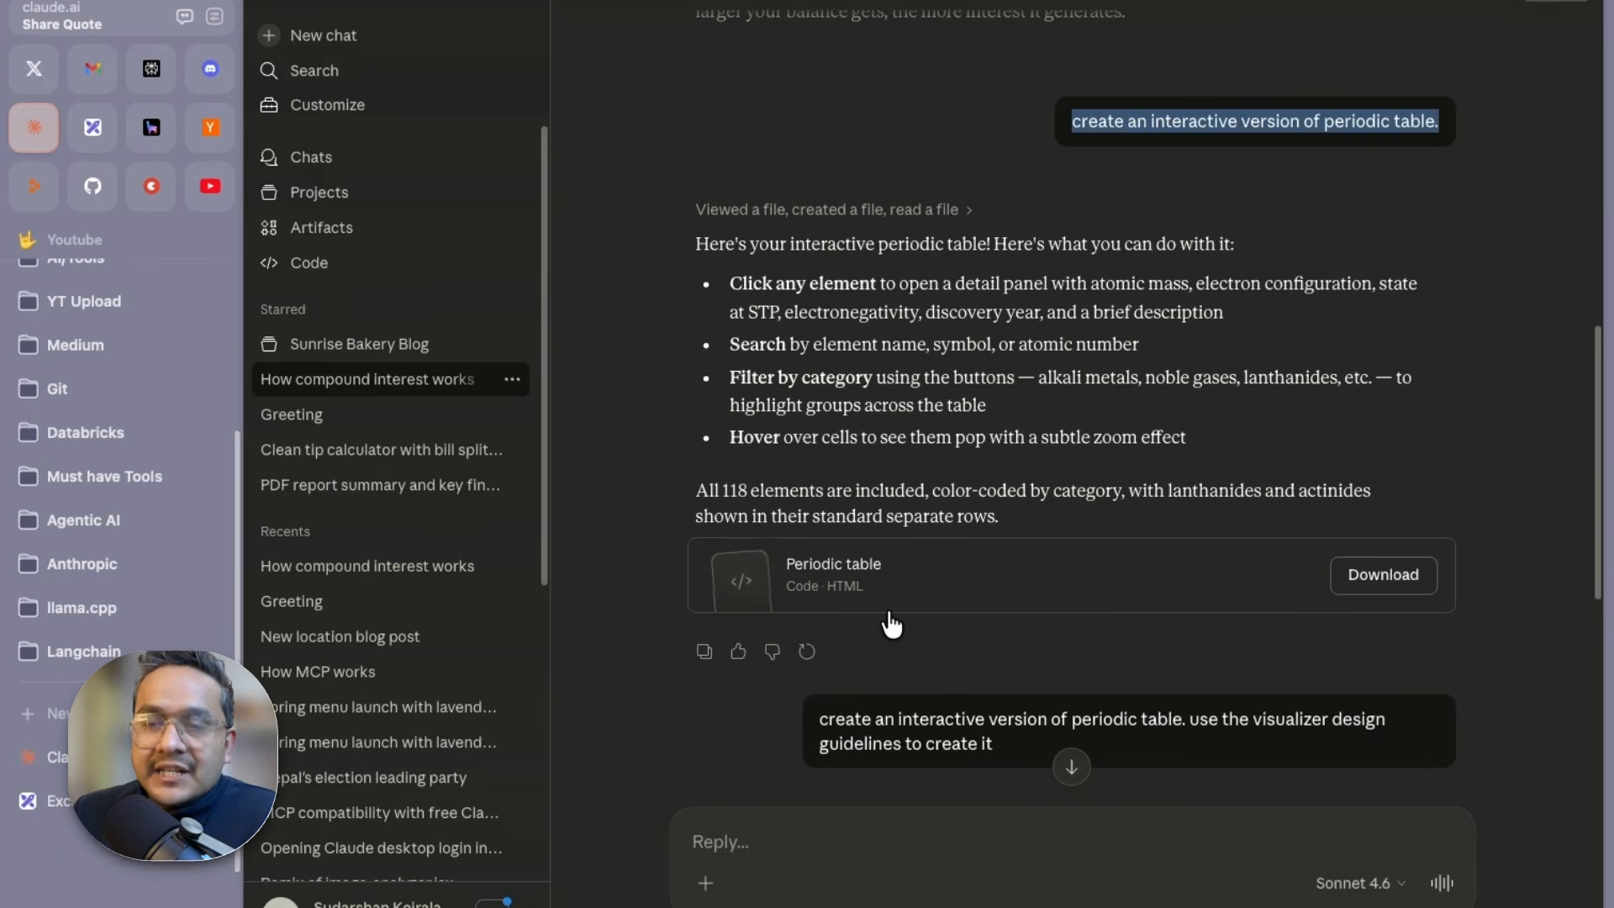
scroll(883, 618, down, 1)
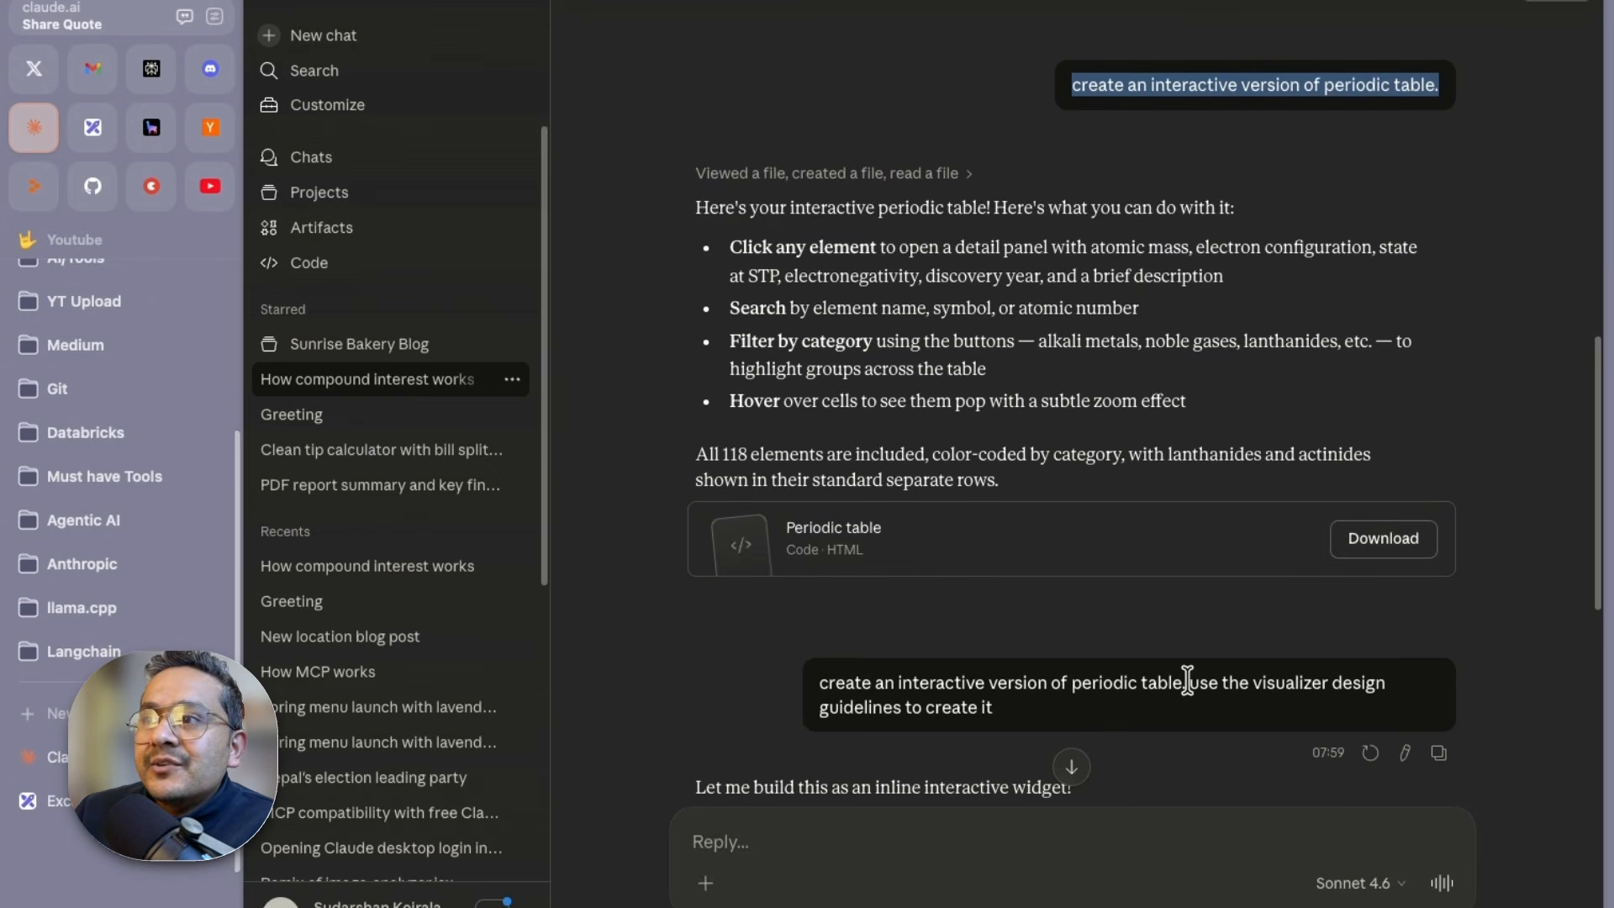
drag(1190, 683, 1263, 745)
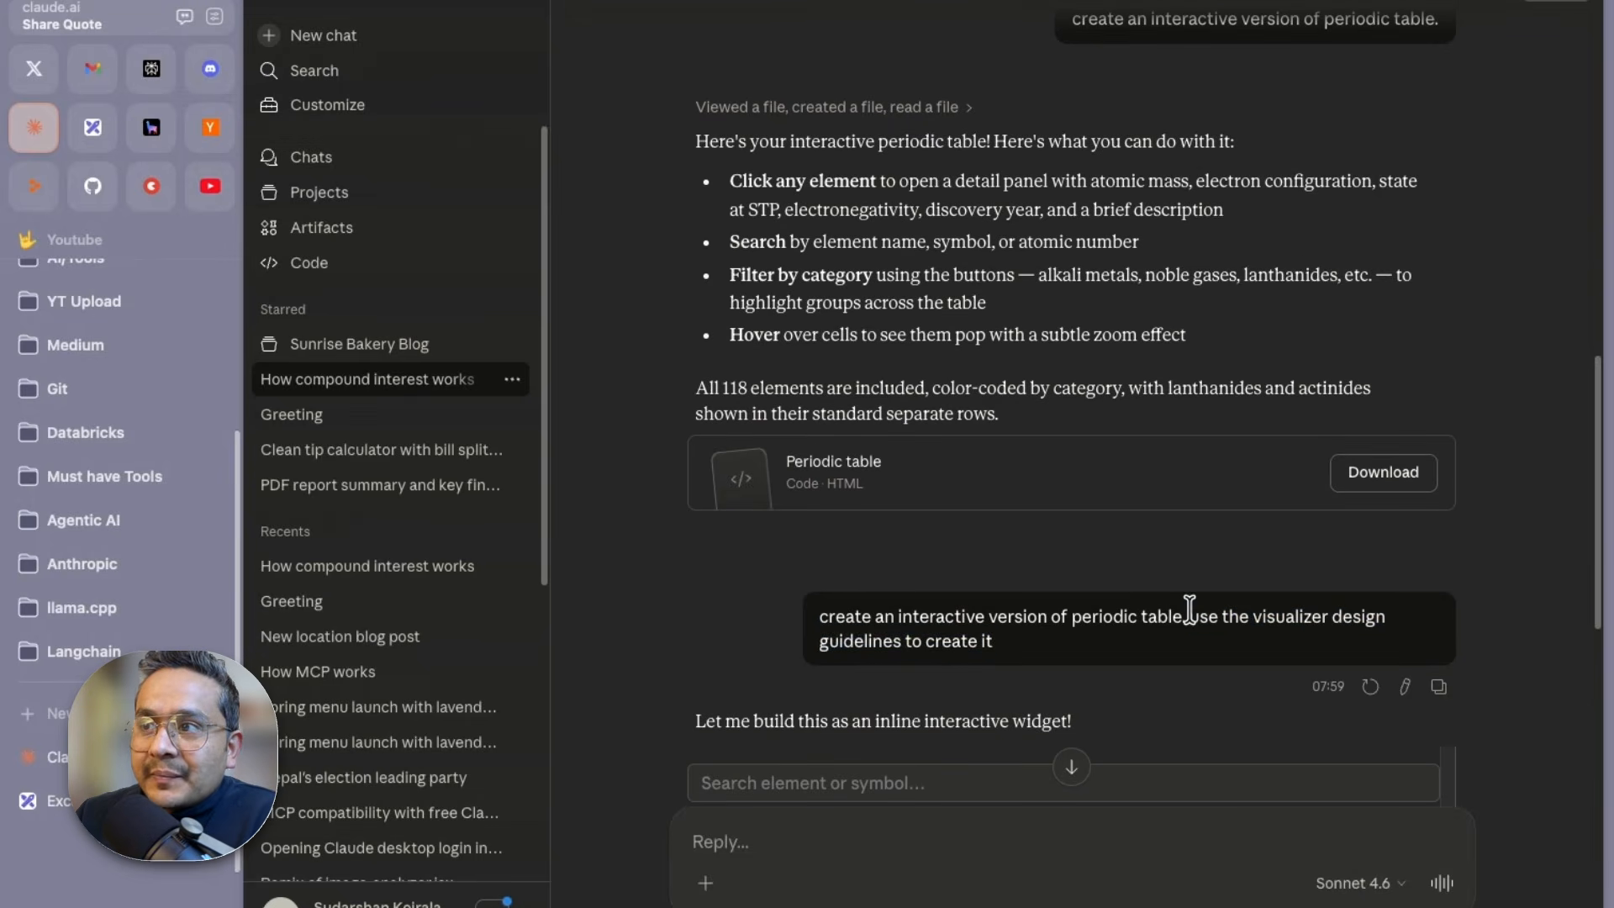
Filter the inline periodic table to alkaline earth elements and show the detail card for magnesium
scroll(930, 673, down, 4)
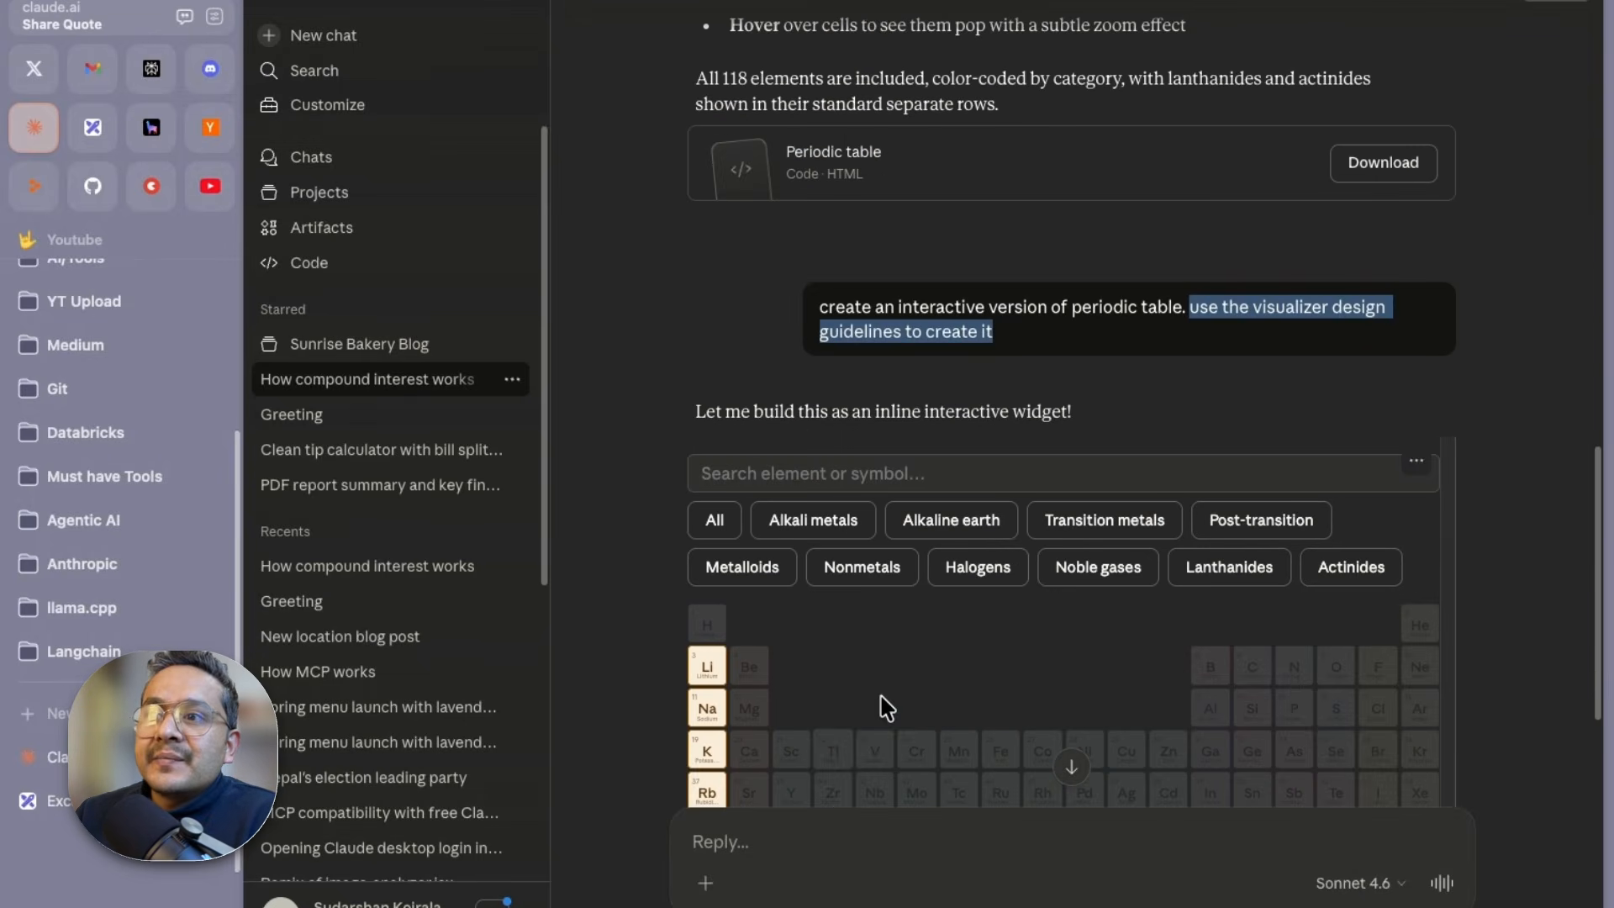
scroll(915, 639, down, 2)
scroll(916, 639, down, 2)
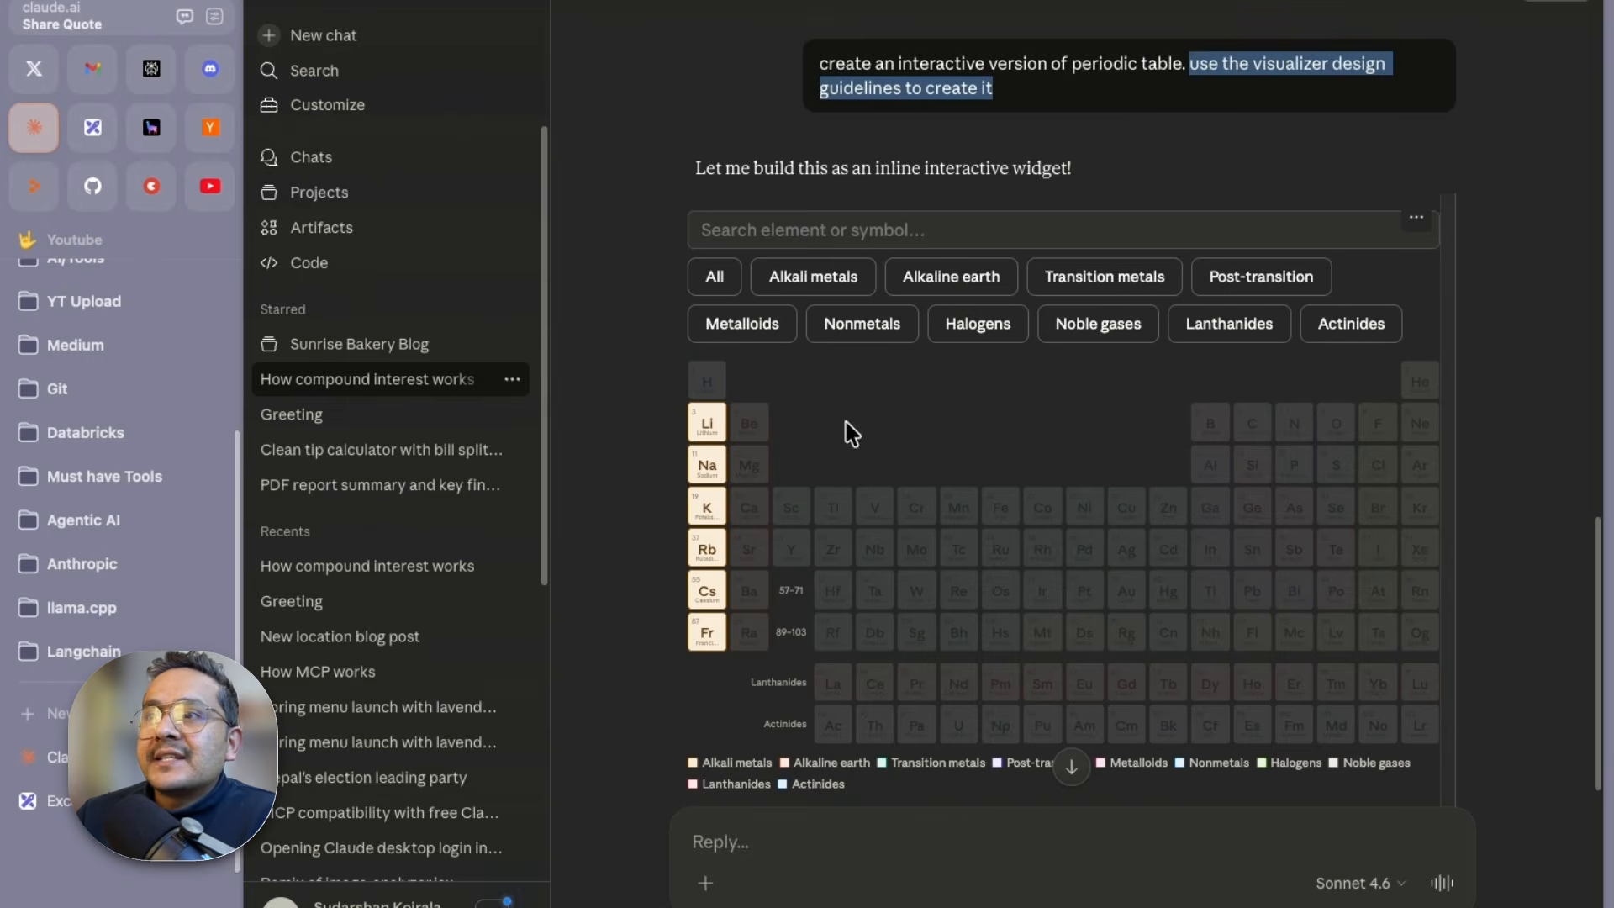
click(891, 286)
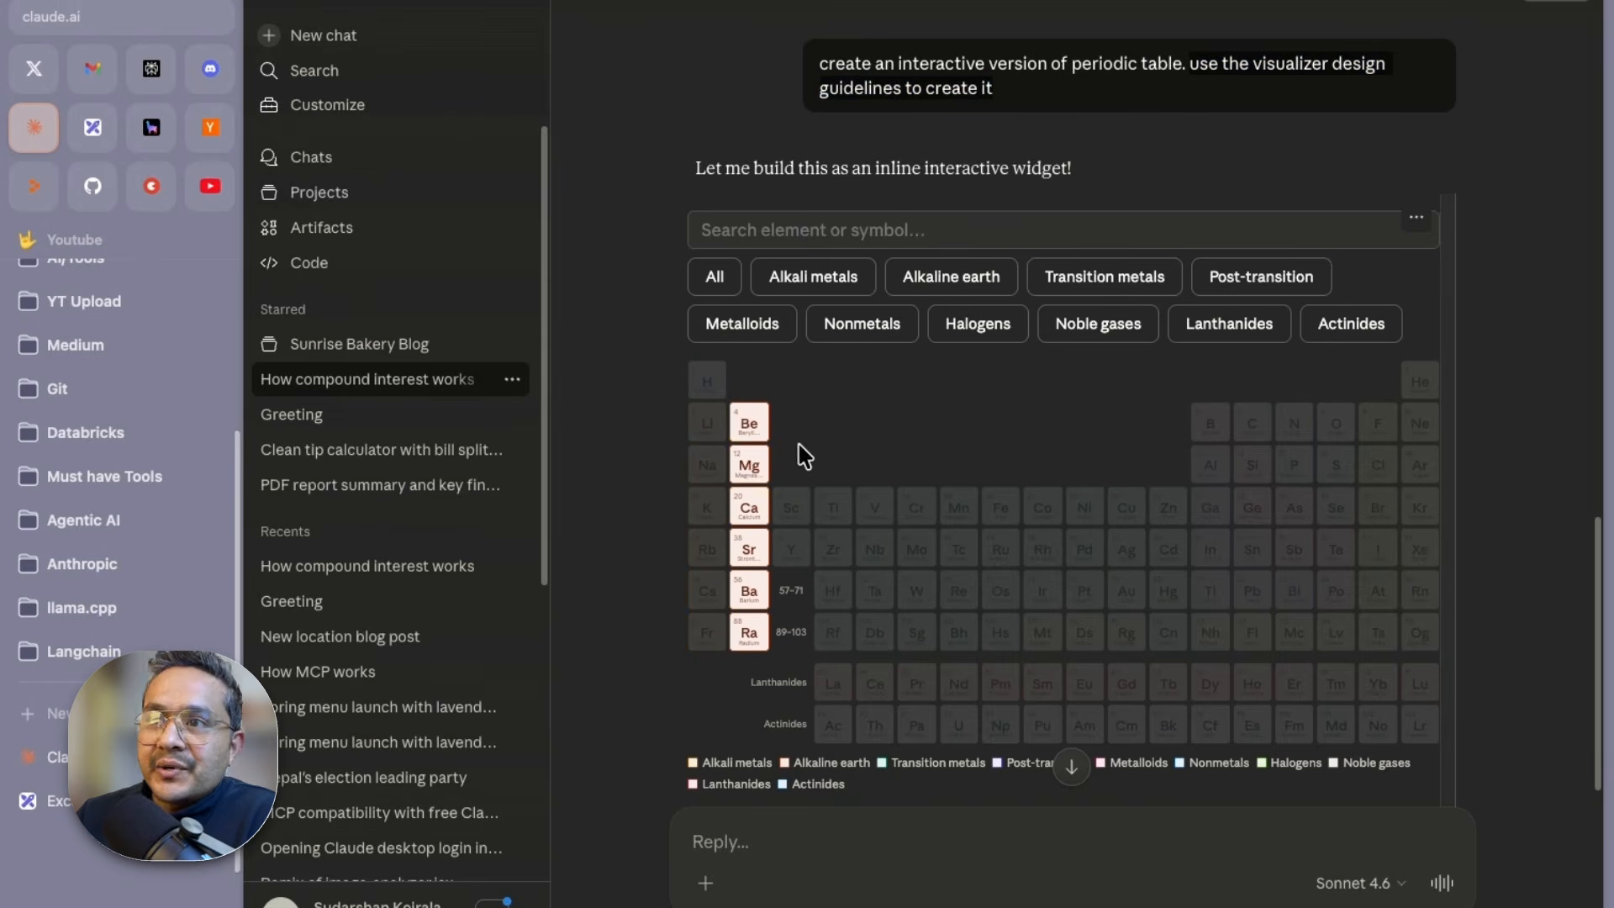
click(749, 465)
scroll(895, 543, down, 4)
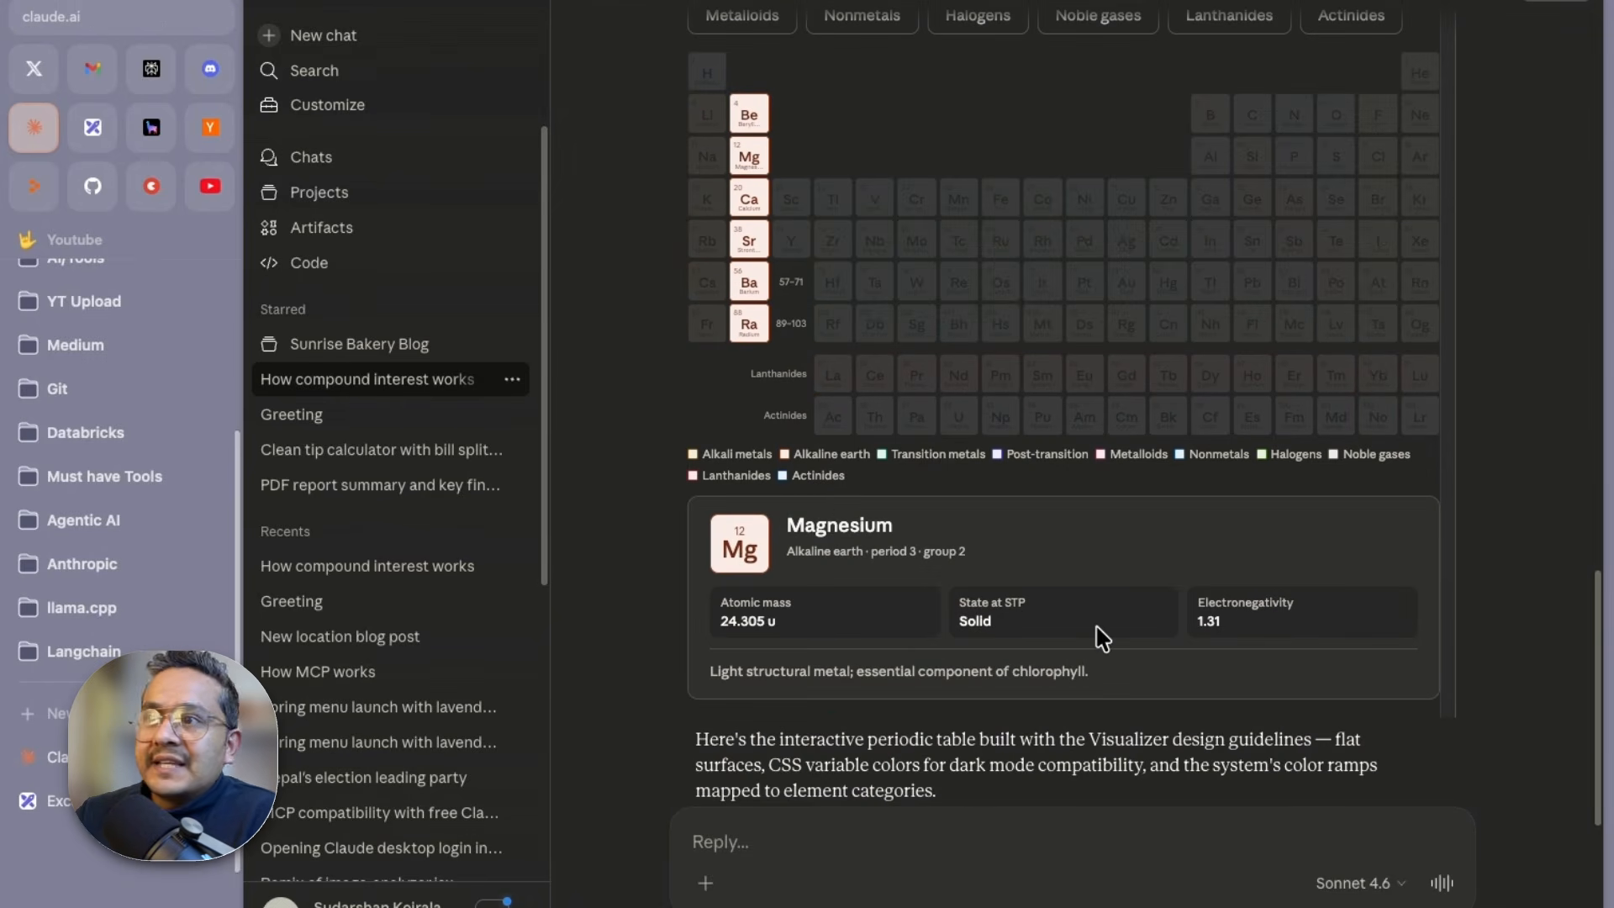
scroll(1108, 633, down, 1)
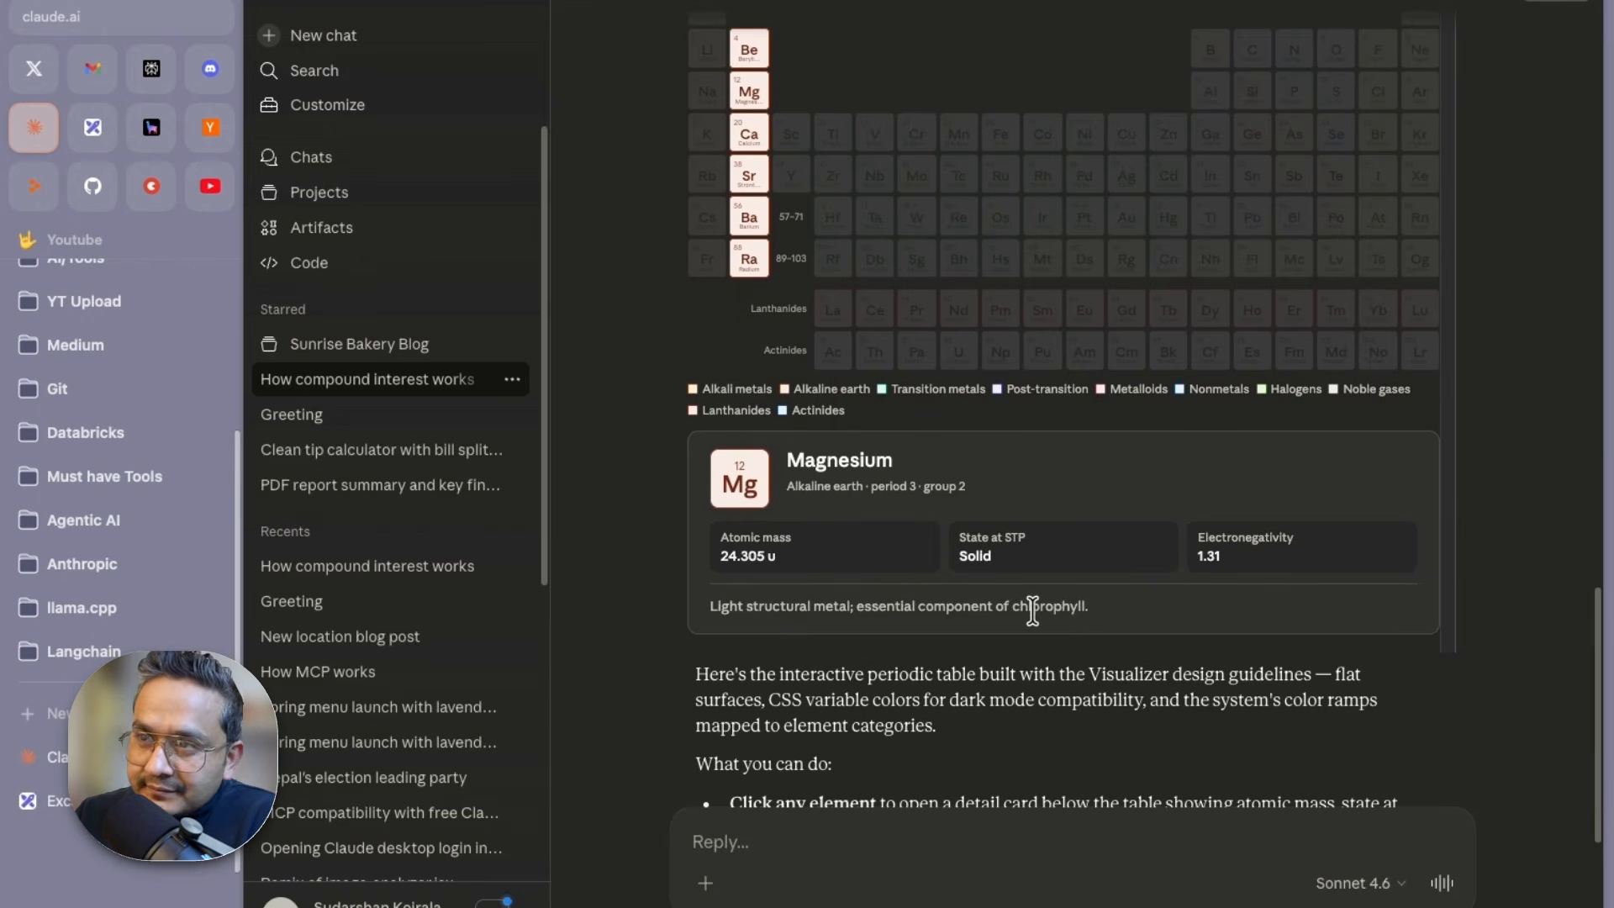
scroll(774, 403, down, 5)
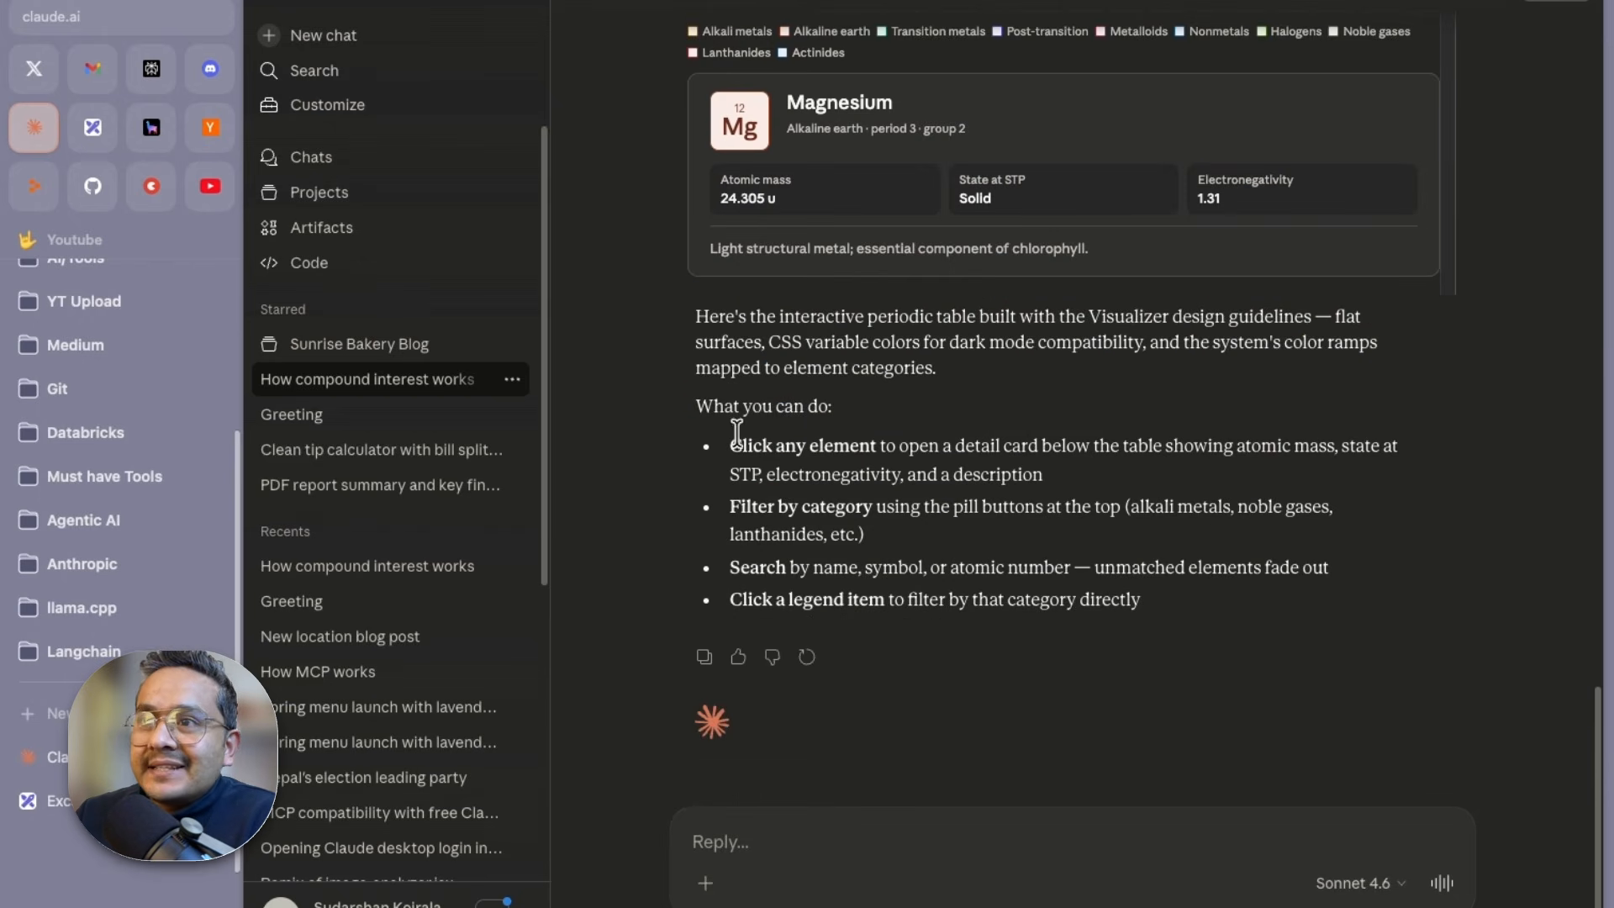
scroll(1009, 475, up, 5)
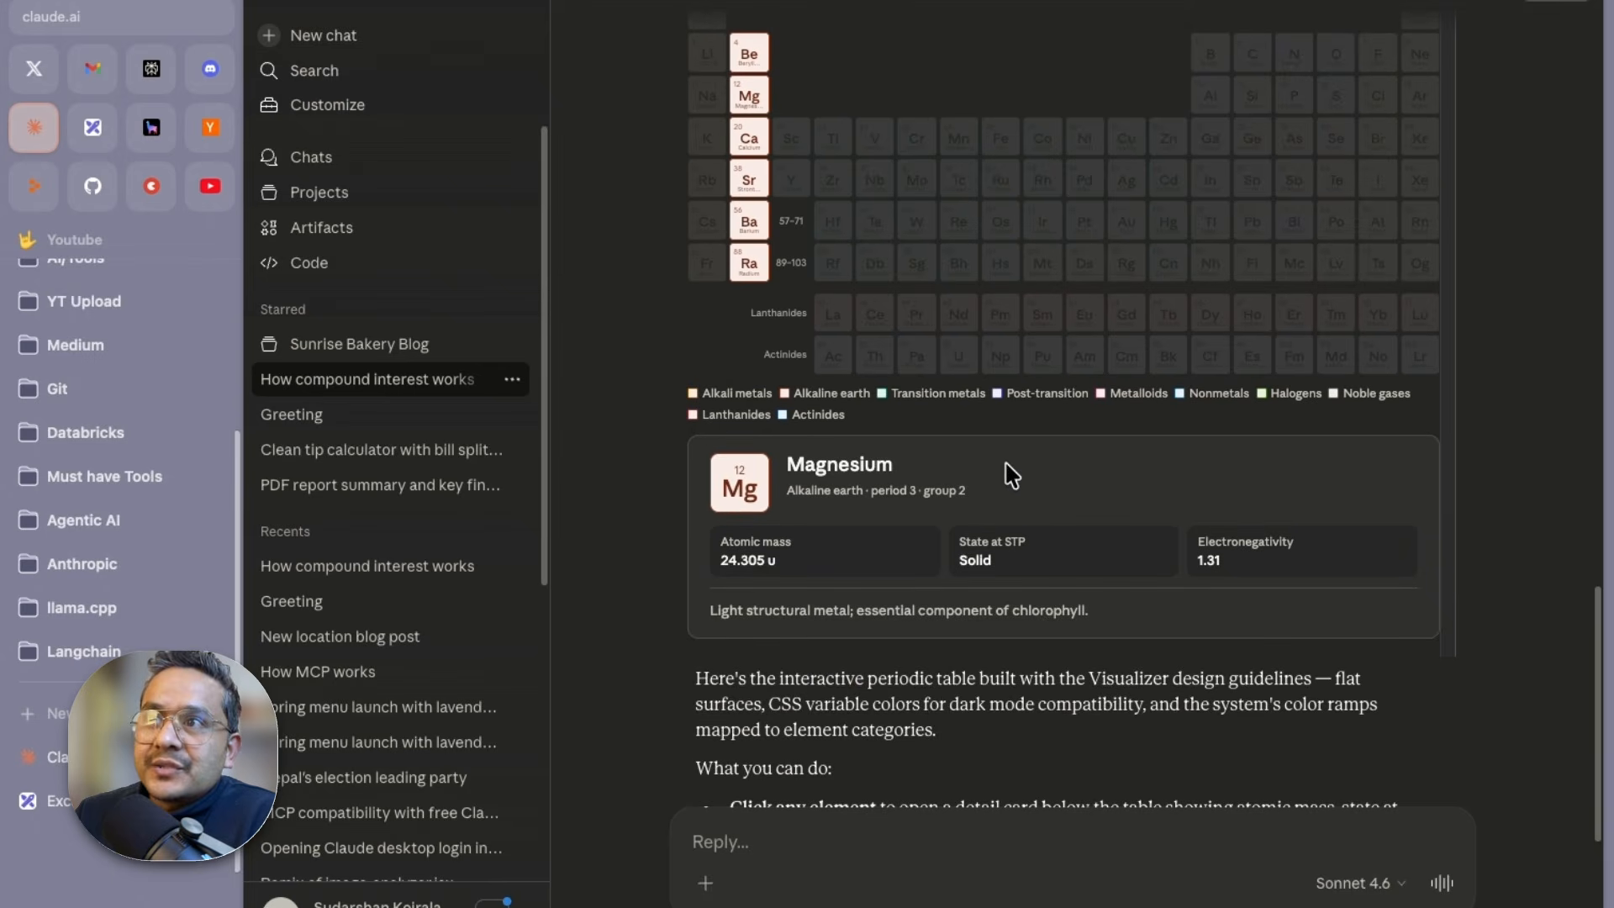
scroll(1014, 491, down, 5)
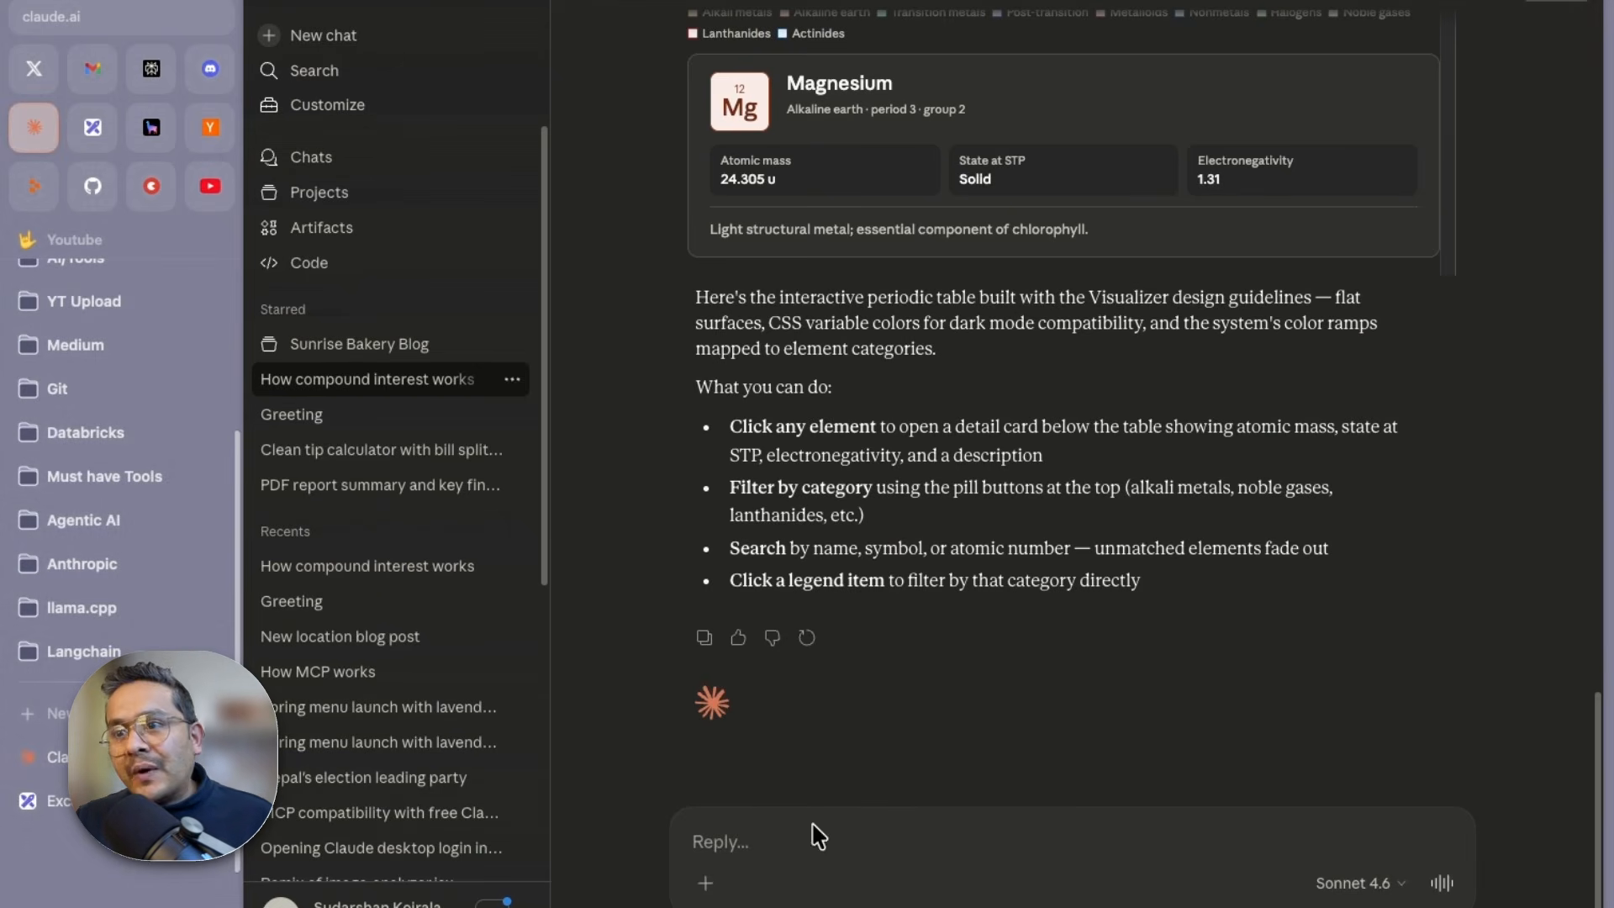
Send the prompt "Compare the population of the 10 largest countries in the world. Visualize it."
click(809, 834)
text(Compare the population of the 10 largest countries in the world. Visualize it.)
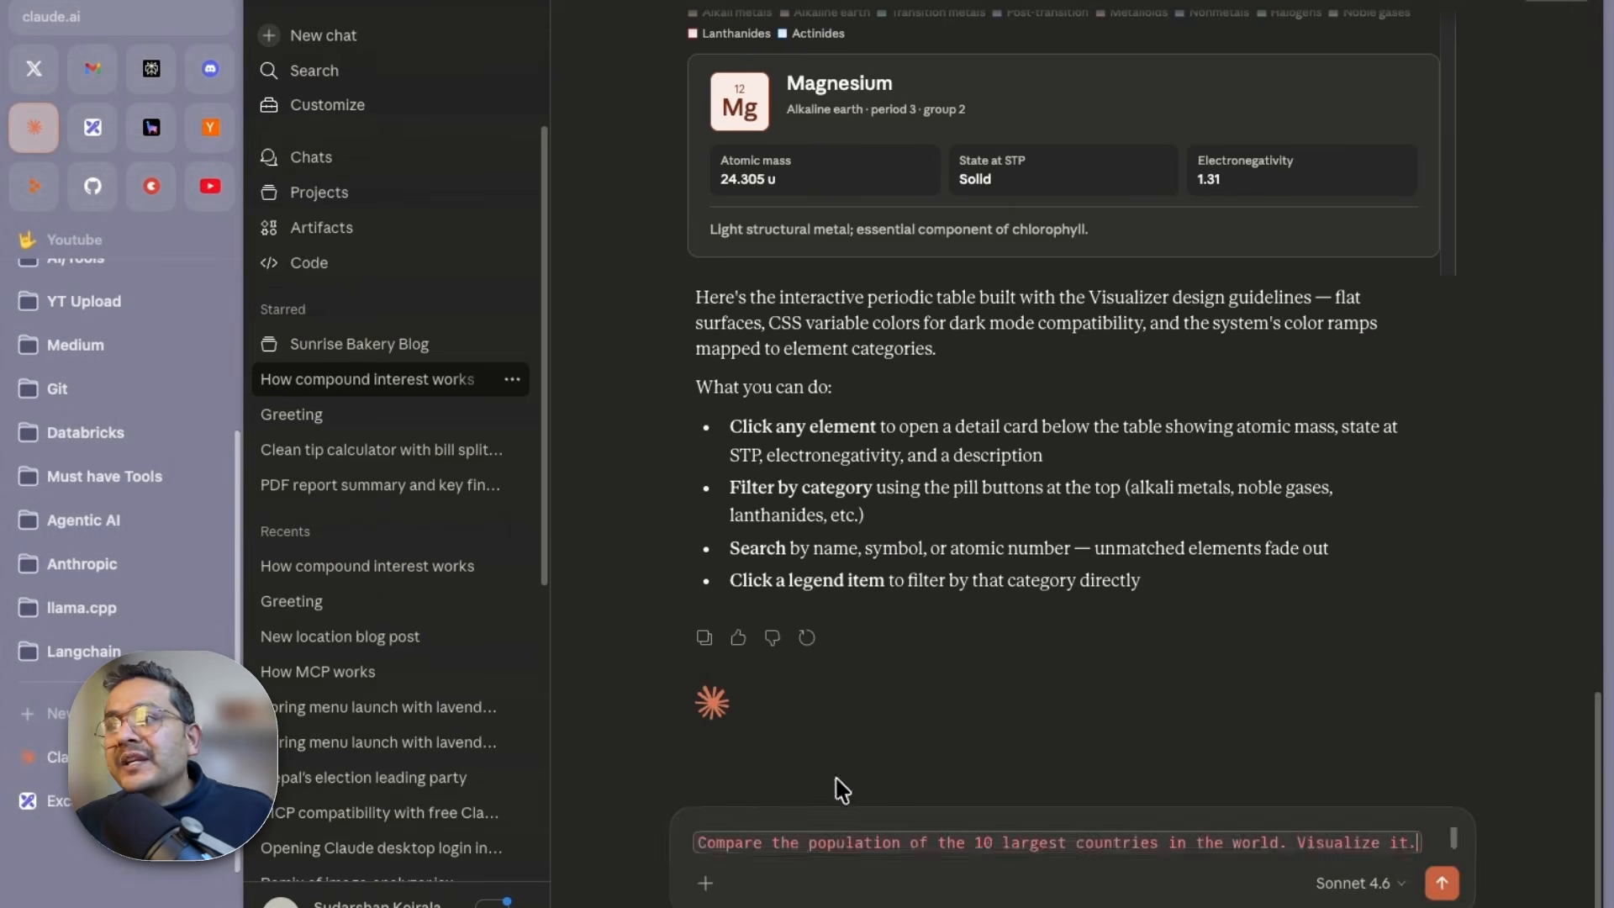
scroll(894, 738, up, 7)
scroll(916, 691, up, 5)
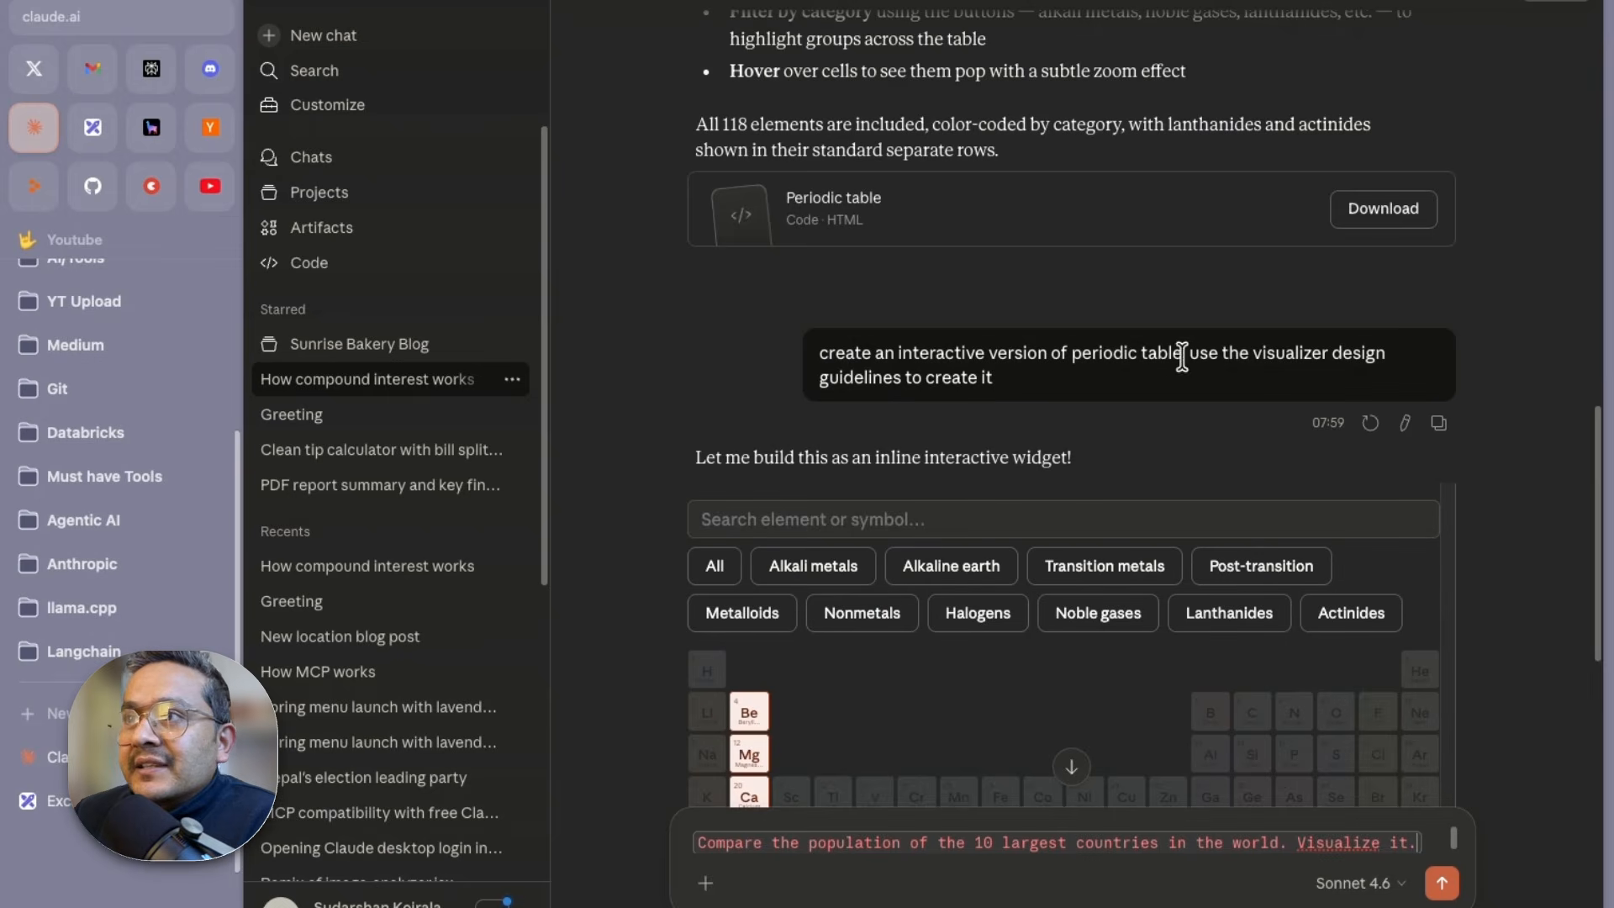
drag(1189, 353, 1407, 380)
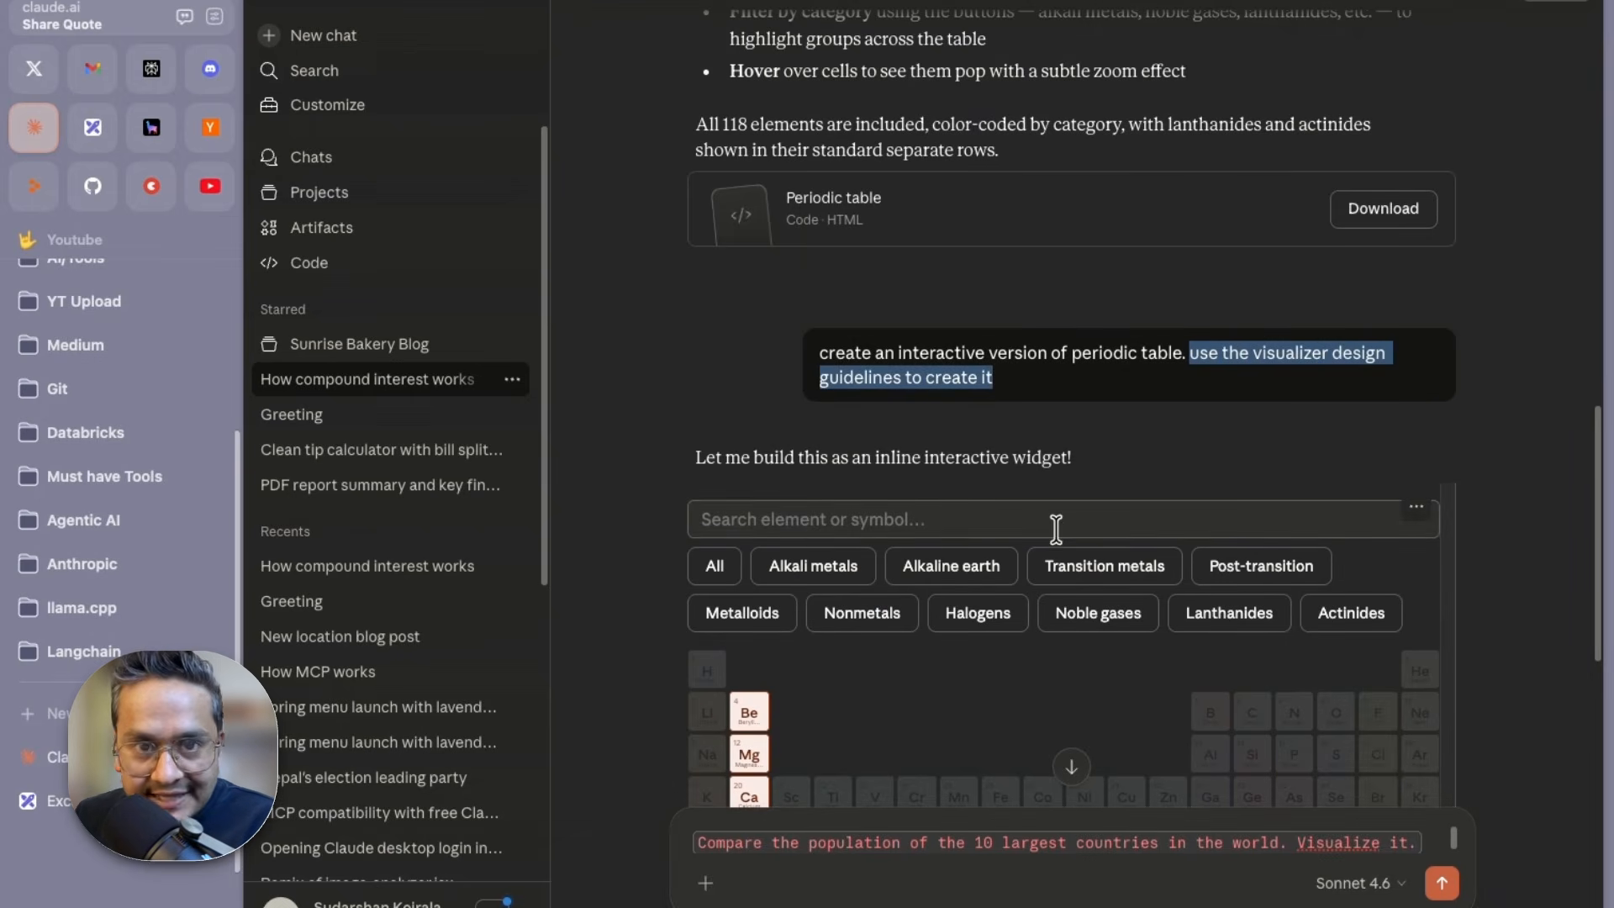
scroll(1052, 530, down, 10)
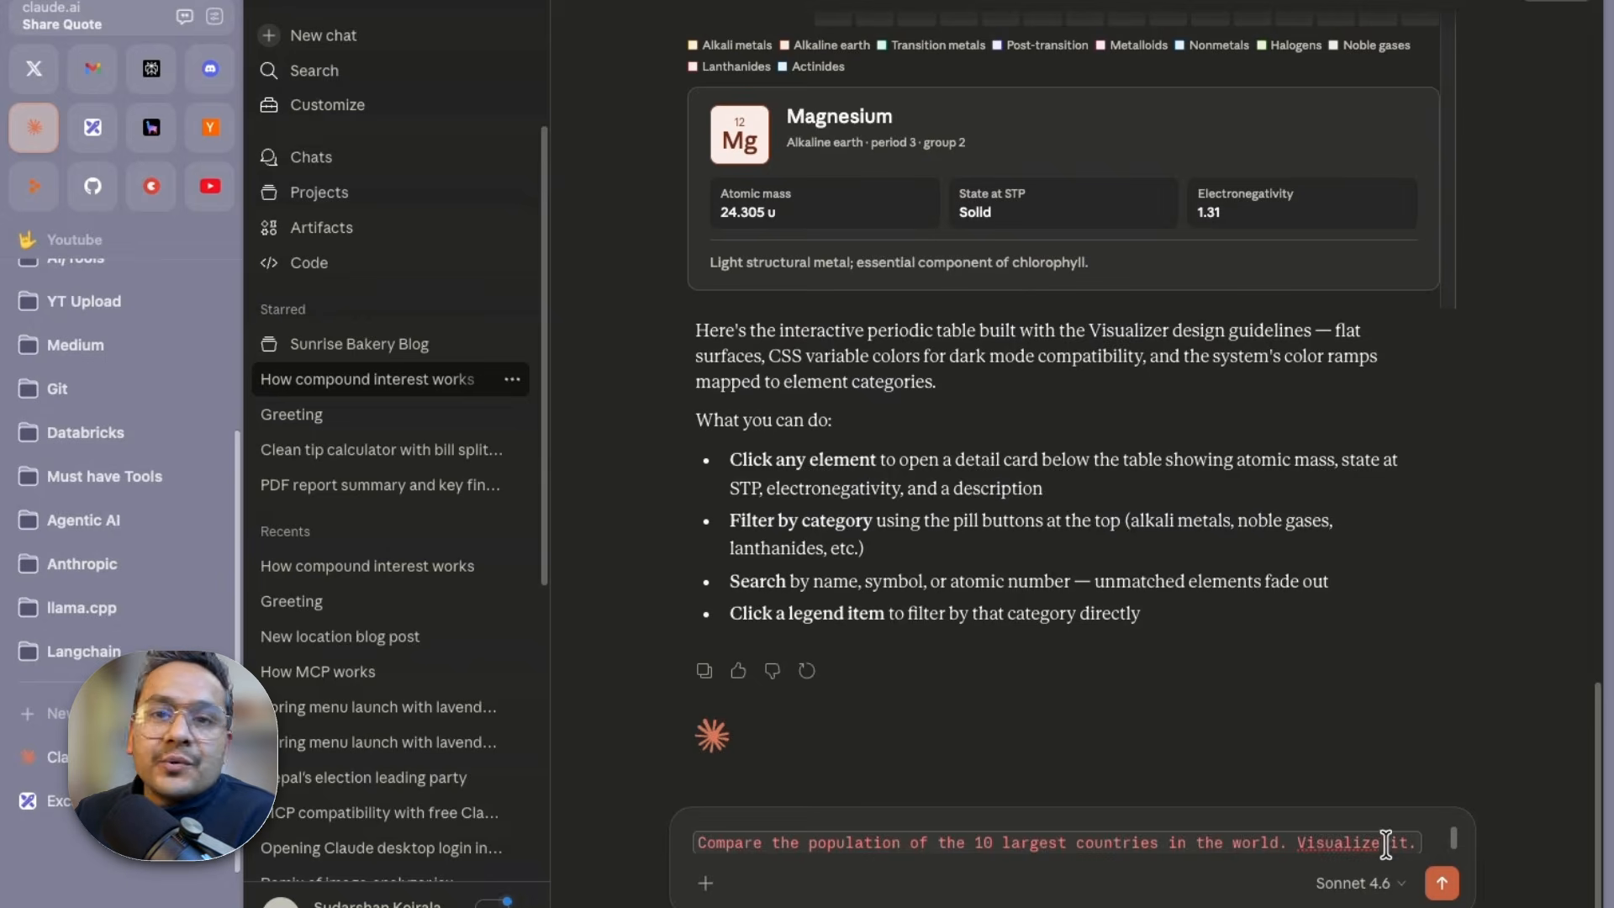
click(1442, 883)
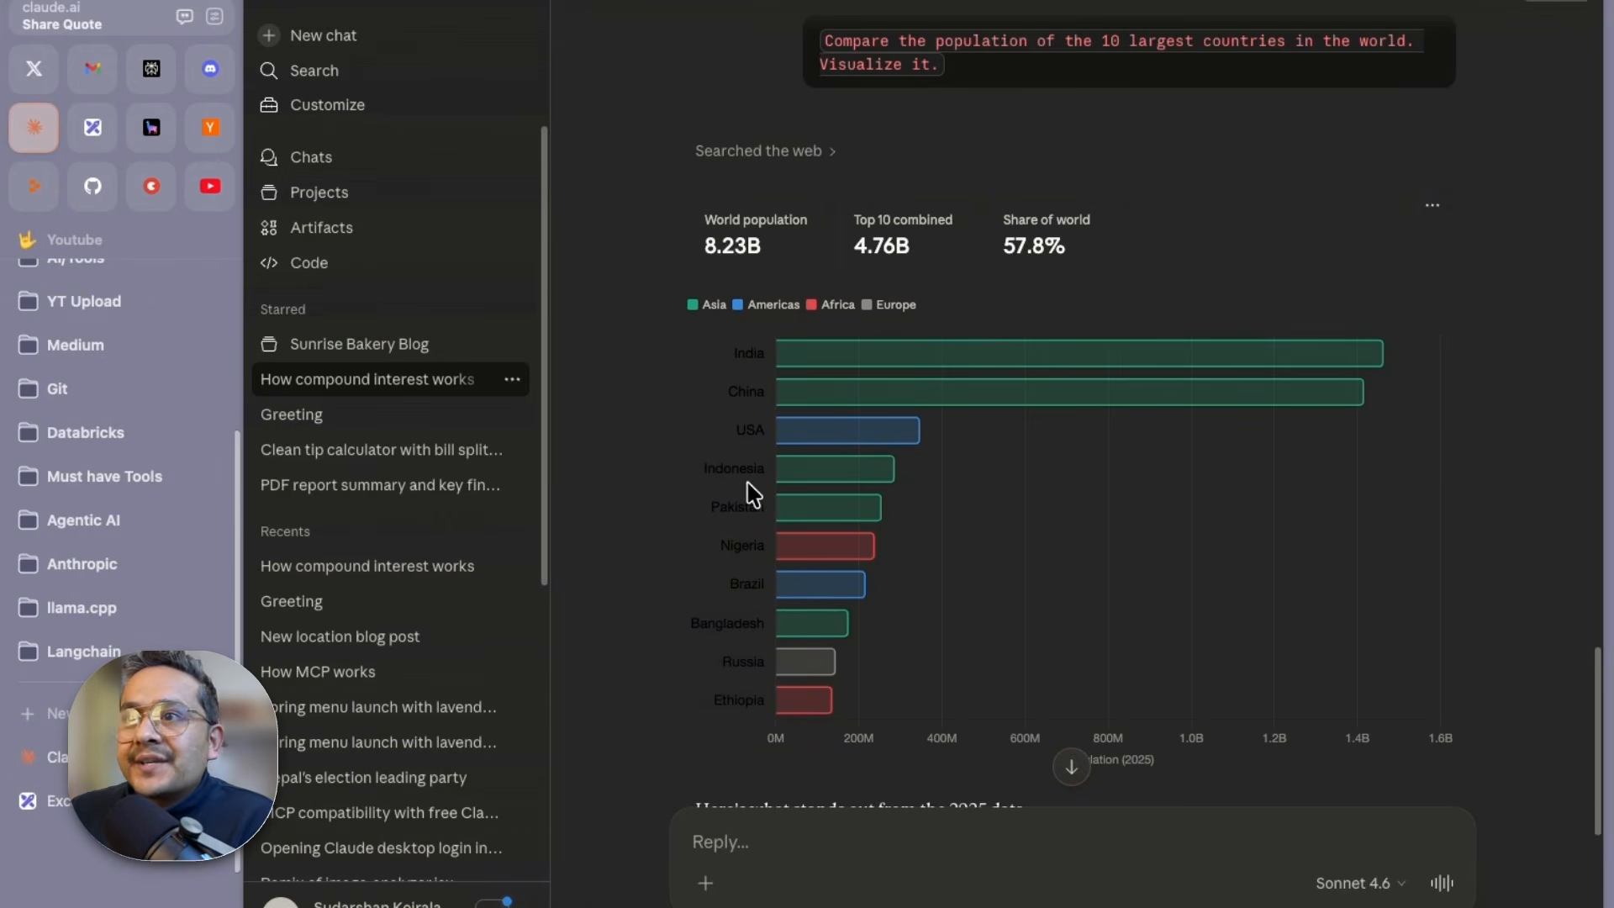
Inspect the population details of the China and India bars in the generated chart
scroll(870, 681, down, 3)
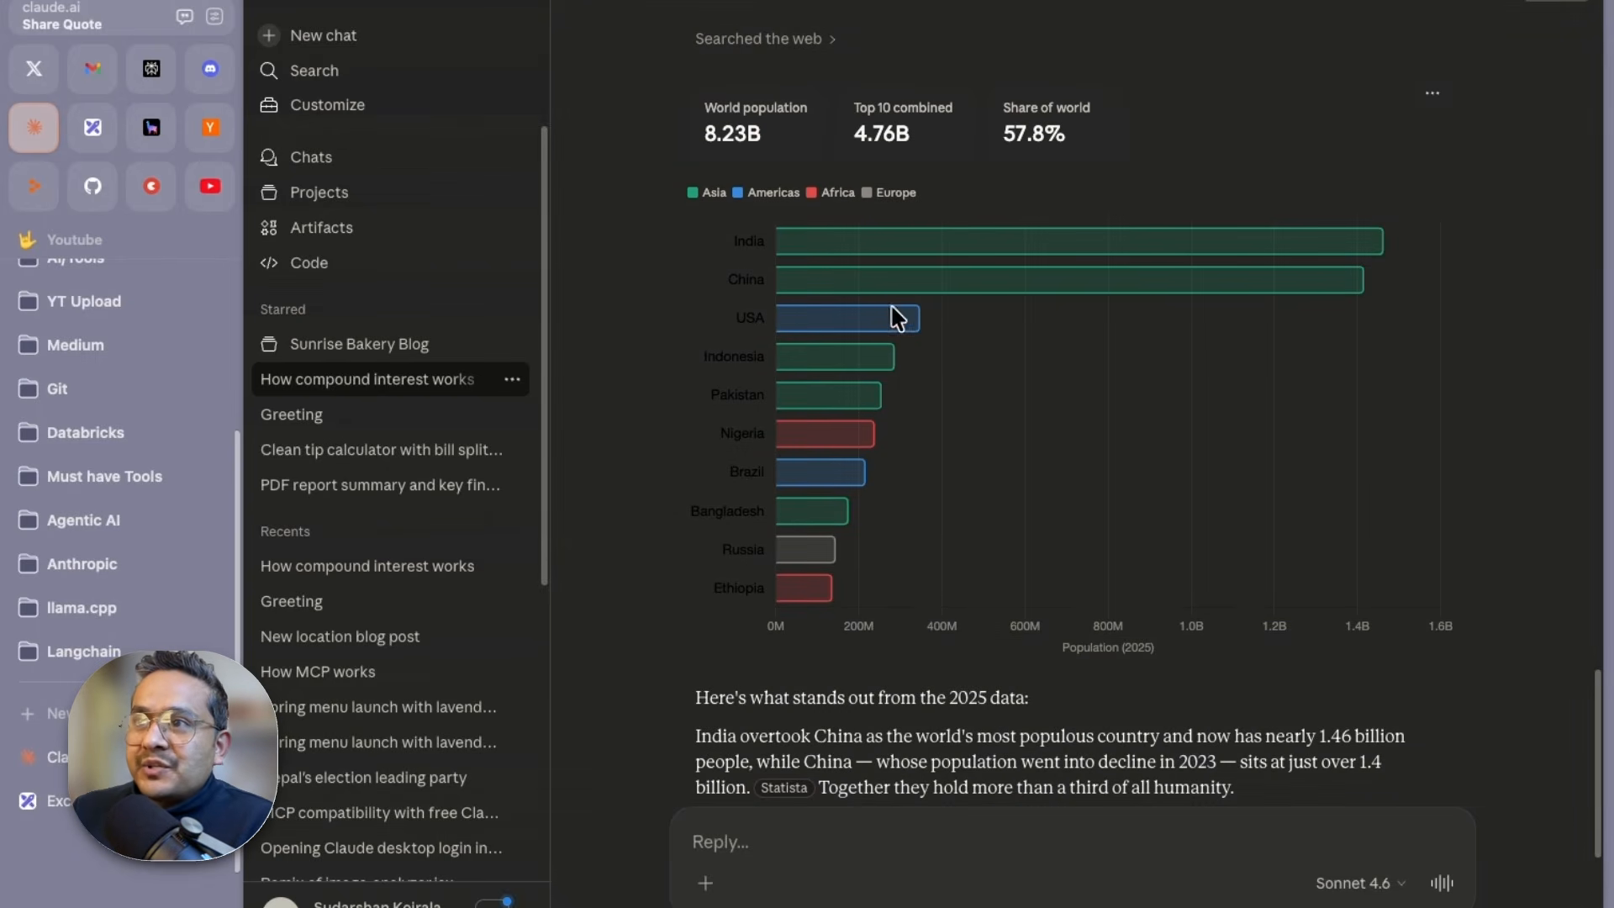
mouse_move(895, 296)
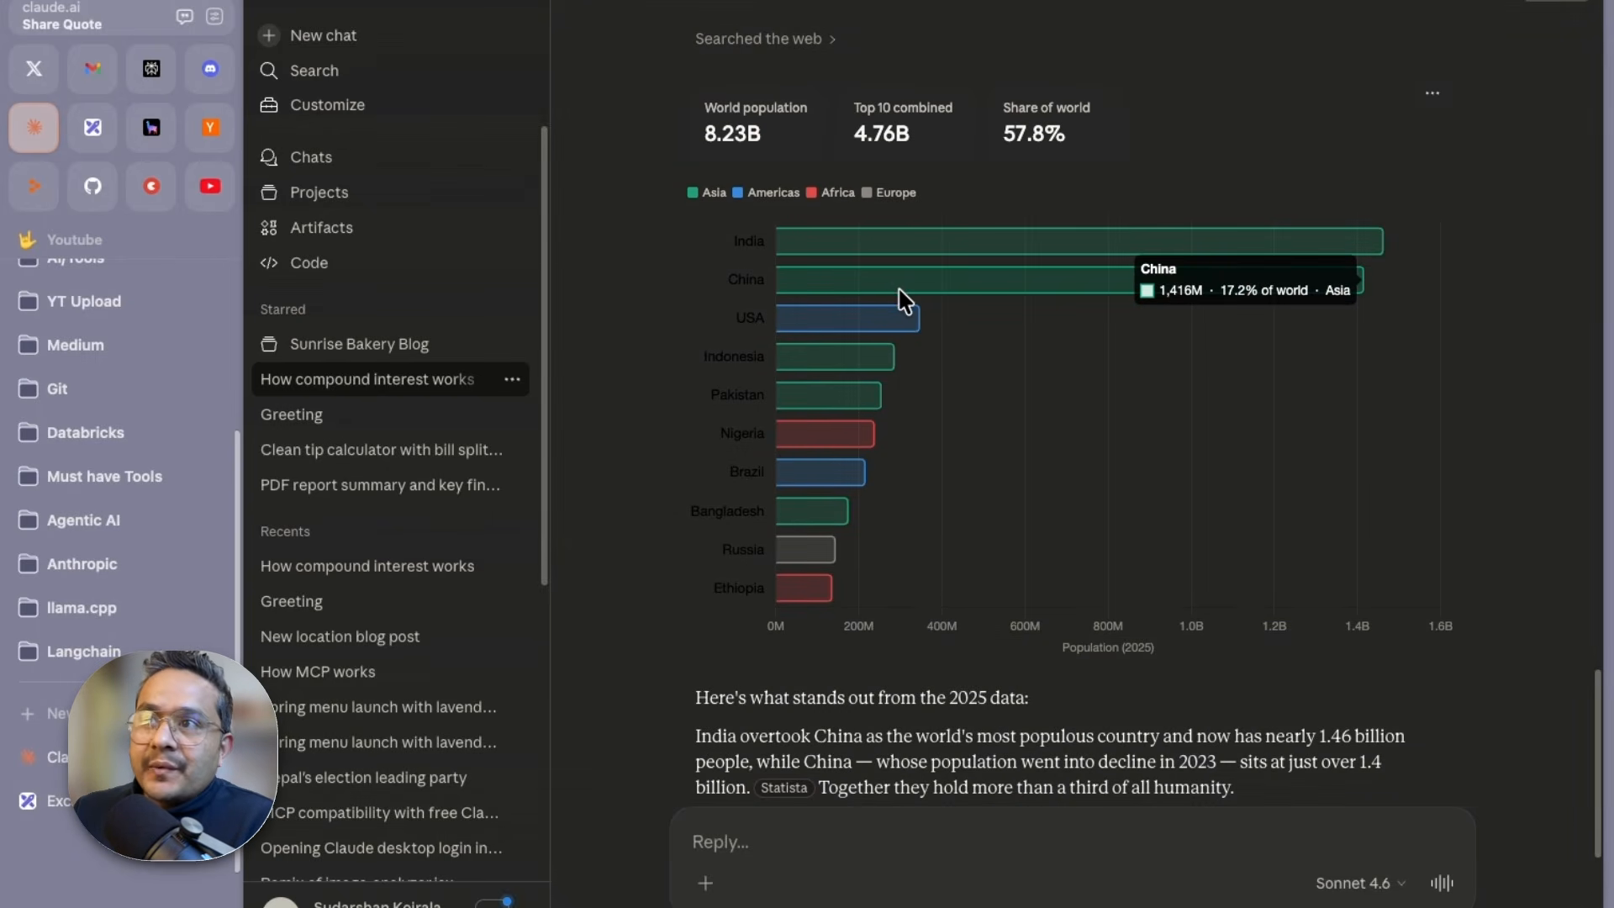
mouse_move(937, 254)
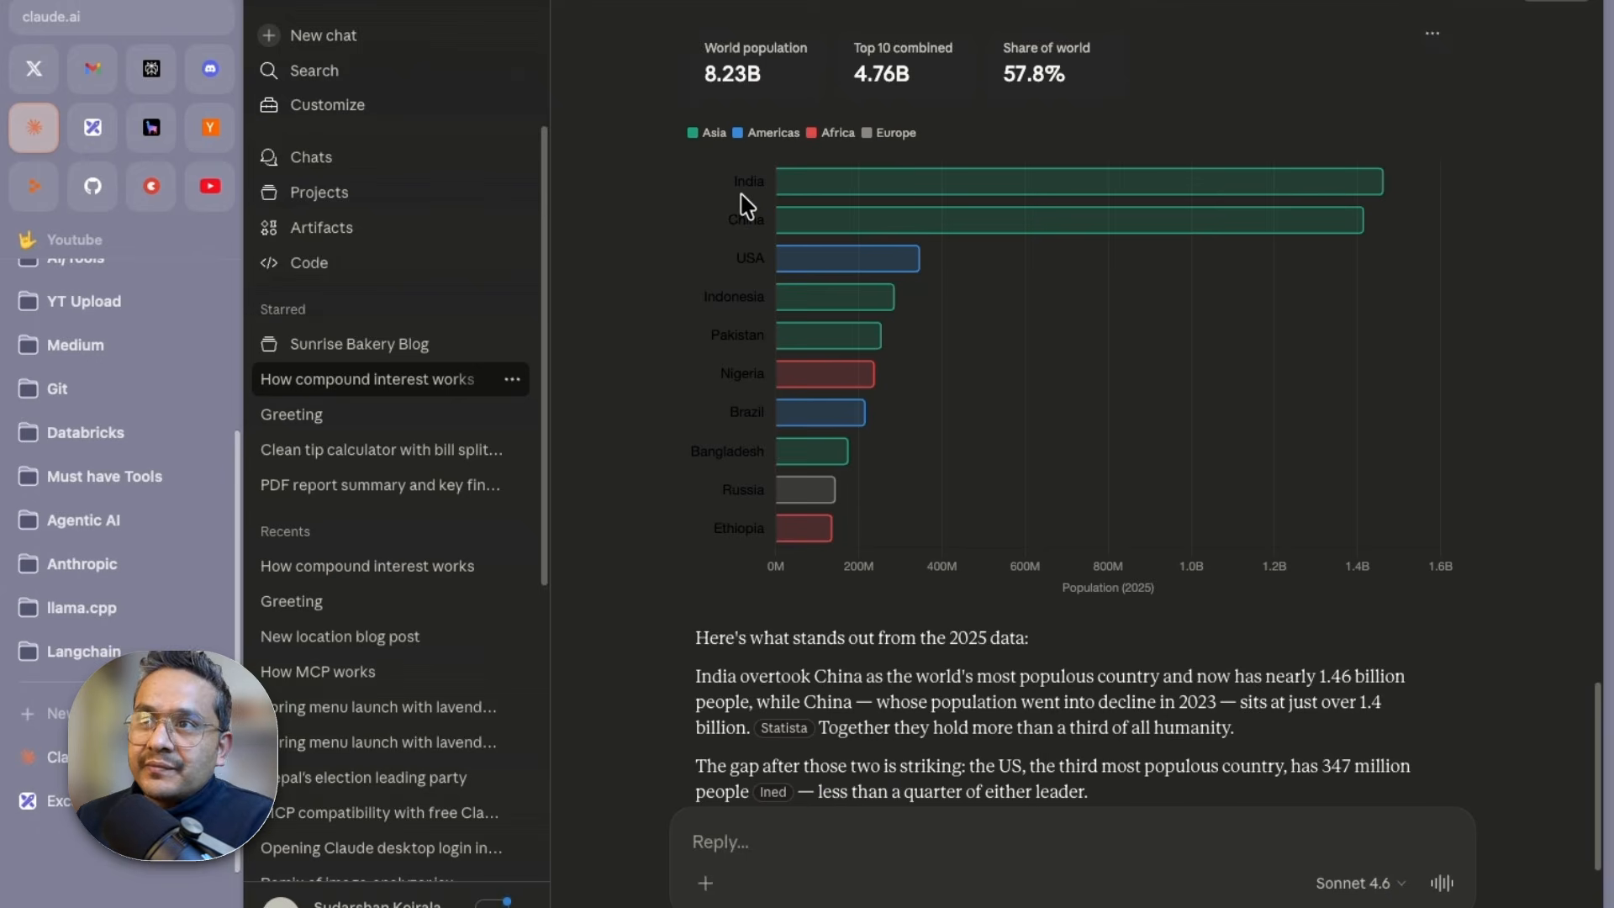
Request a light version of the population chart with the message "can you have the white background on it"
click(829, 876)
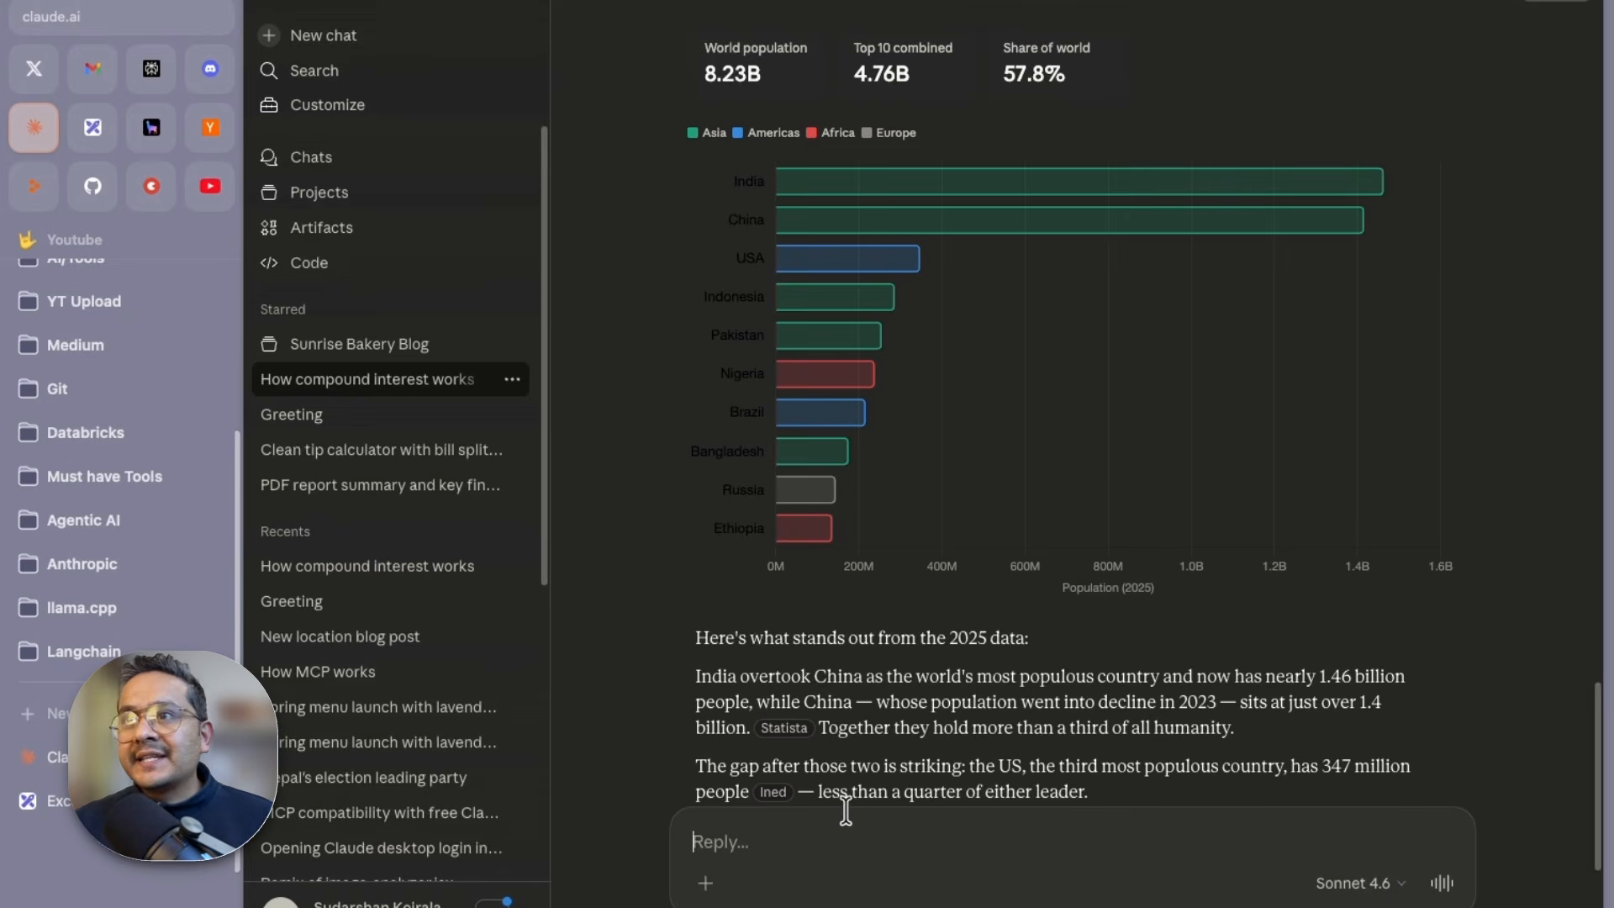
text(can you hav)
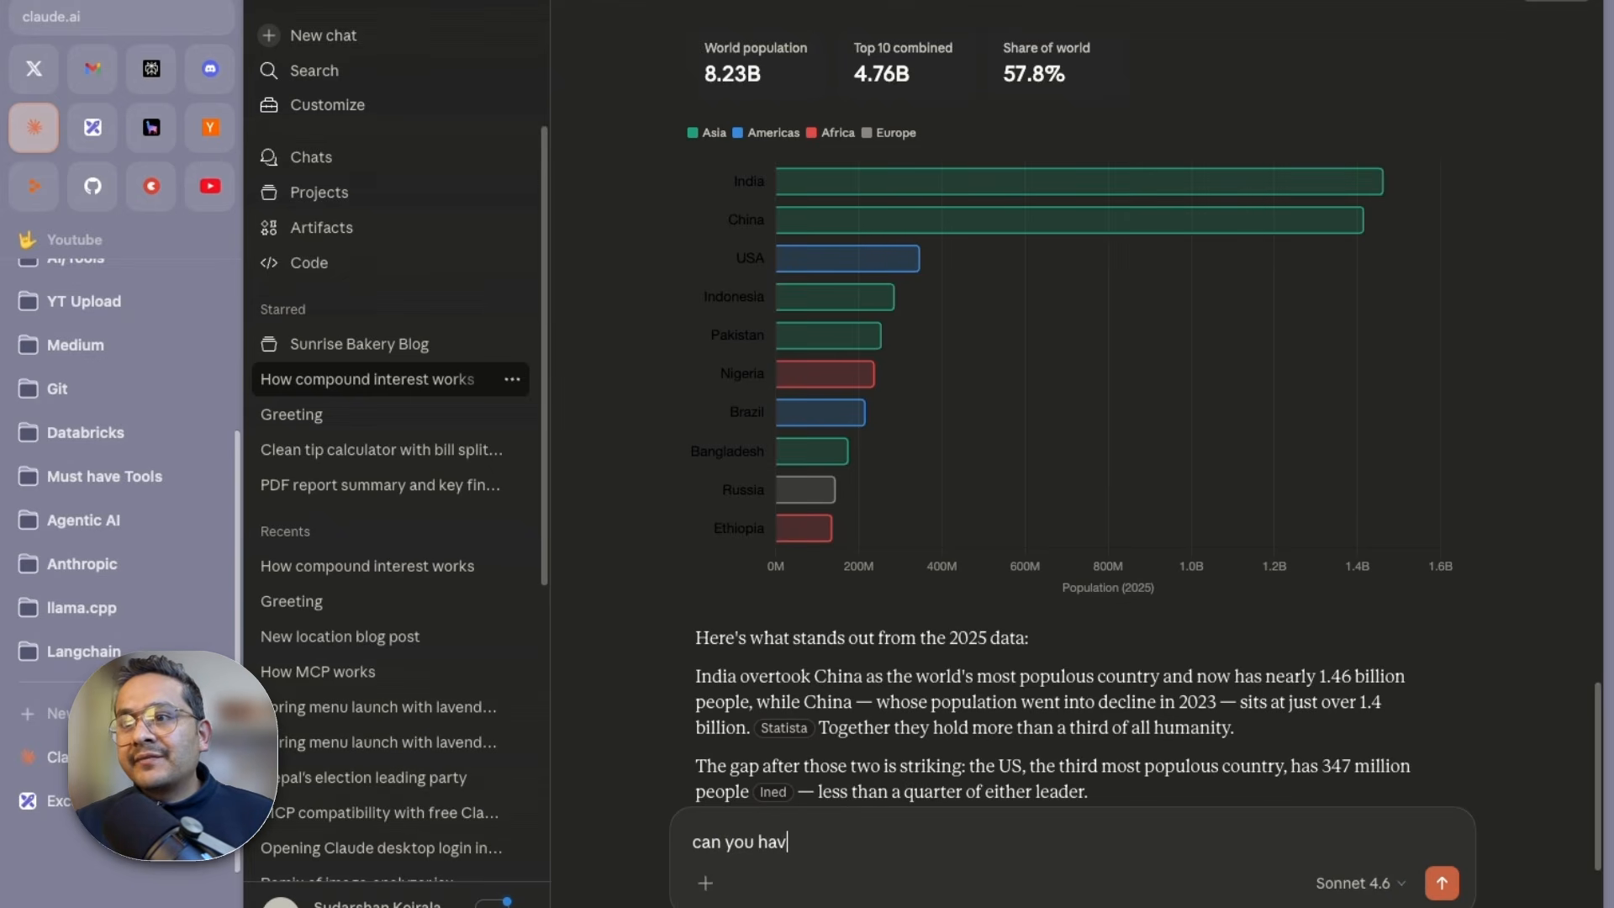
text(e the white bac)
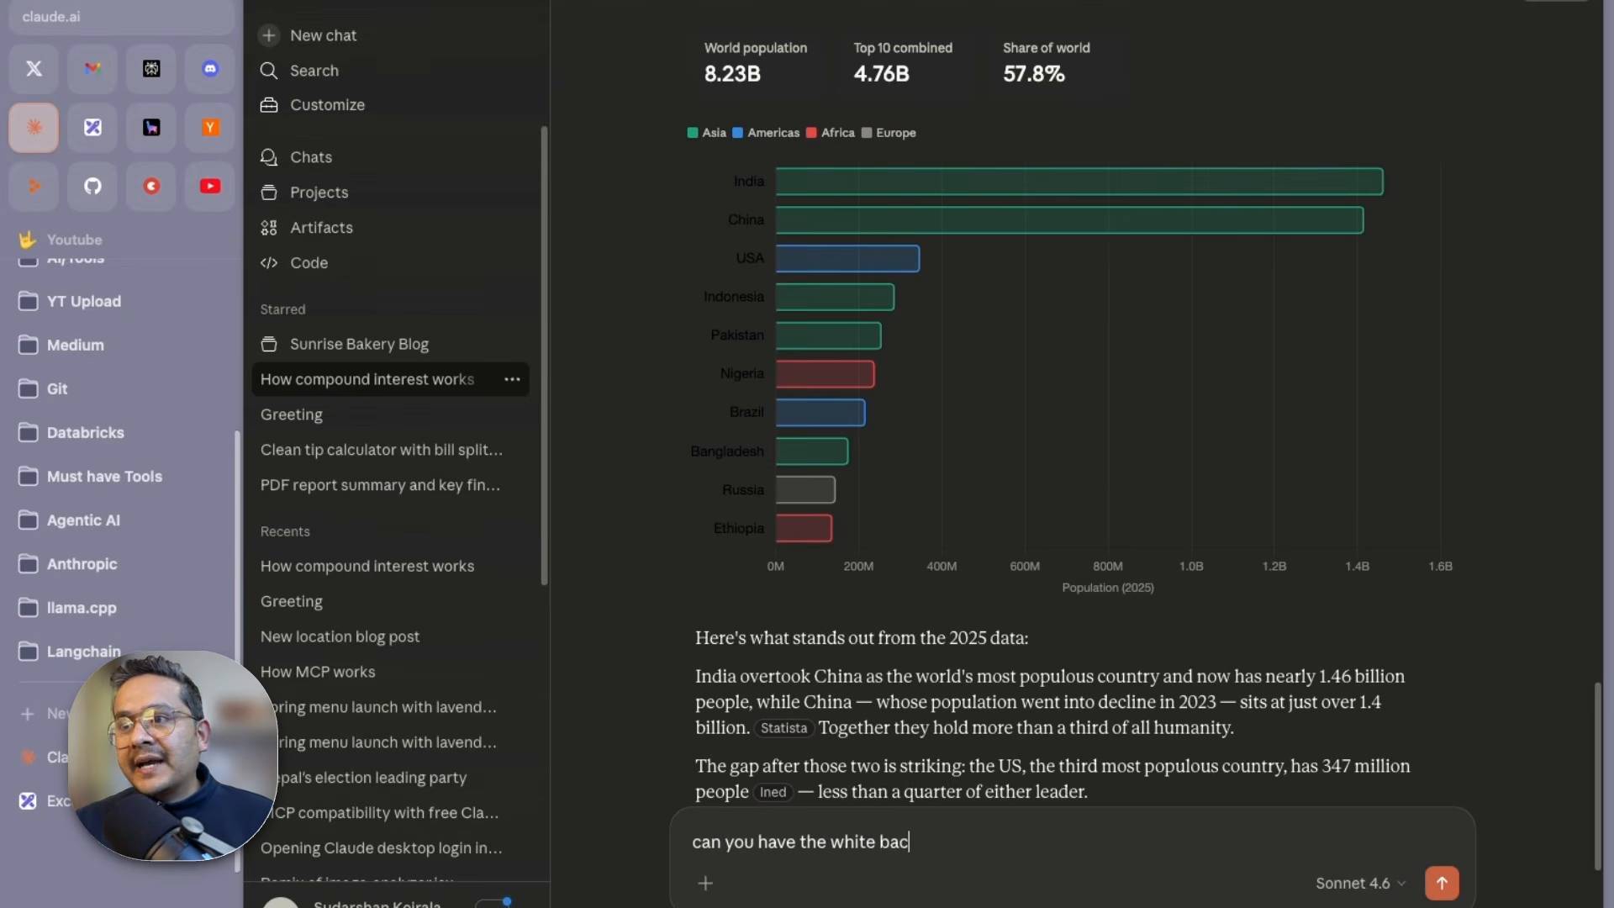
text(kground on it)
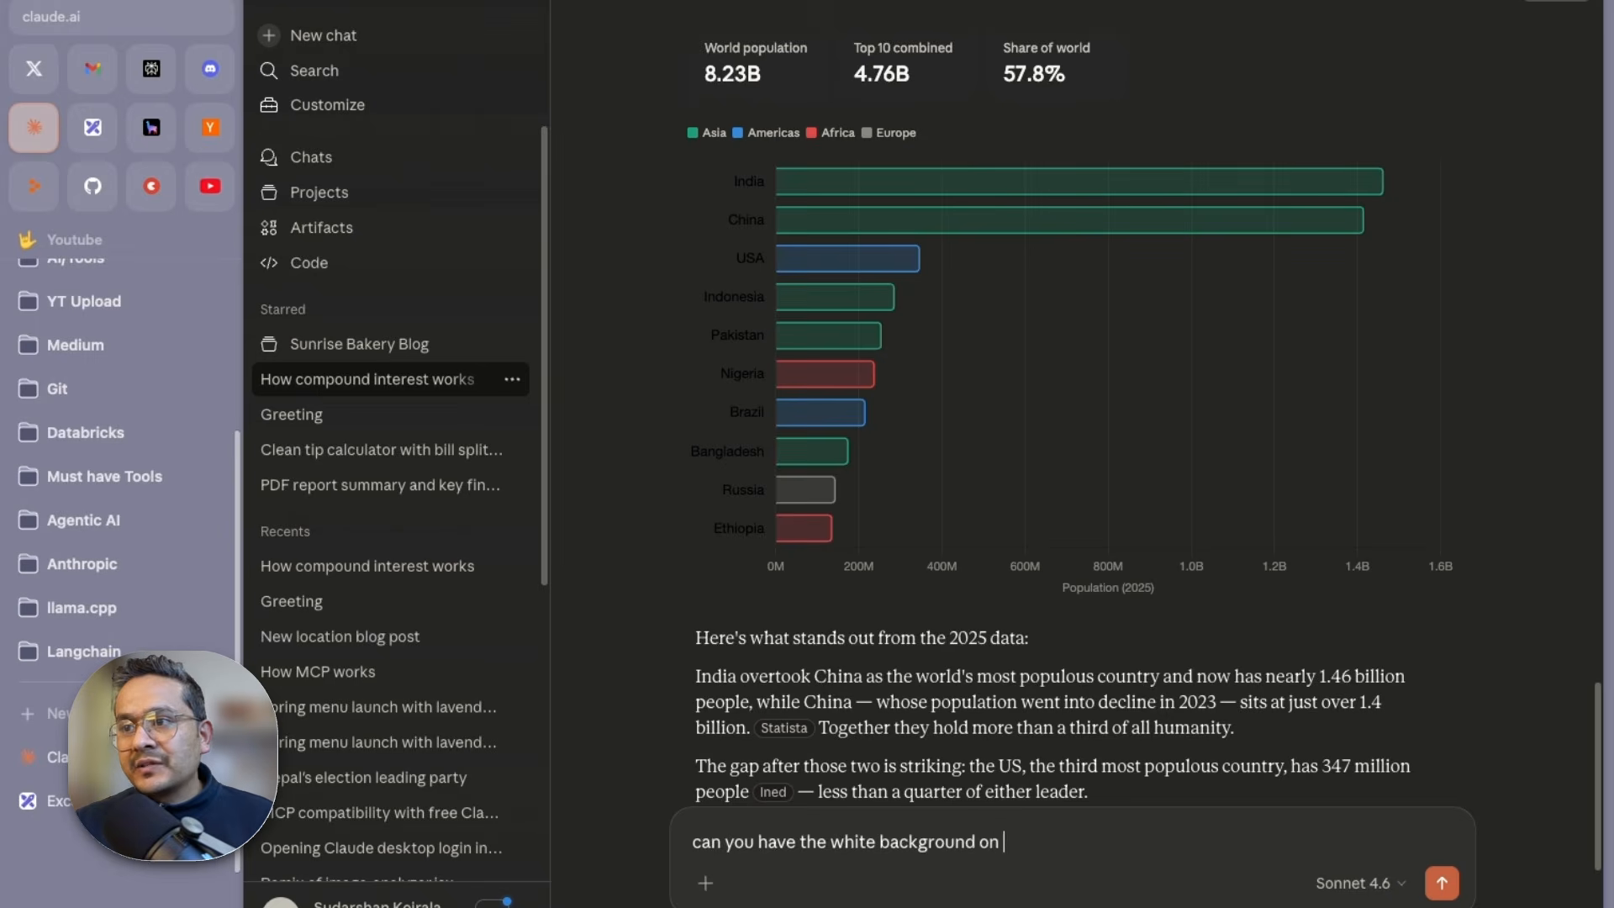
key(Return)
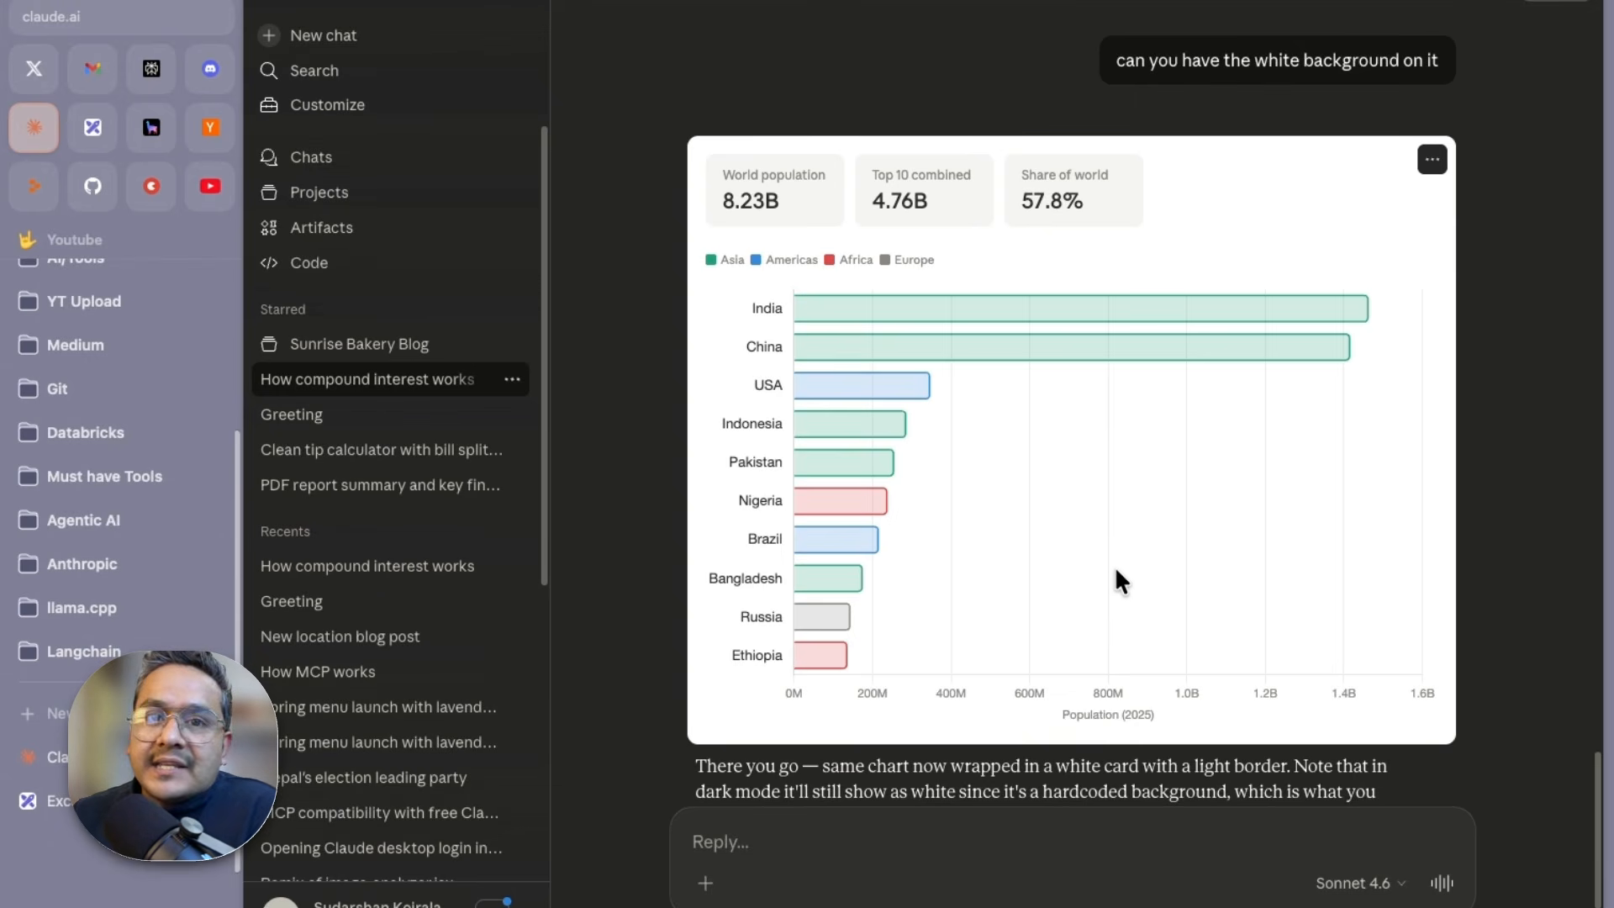
scroll(1118, 567, up, 10)
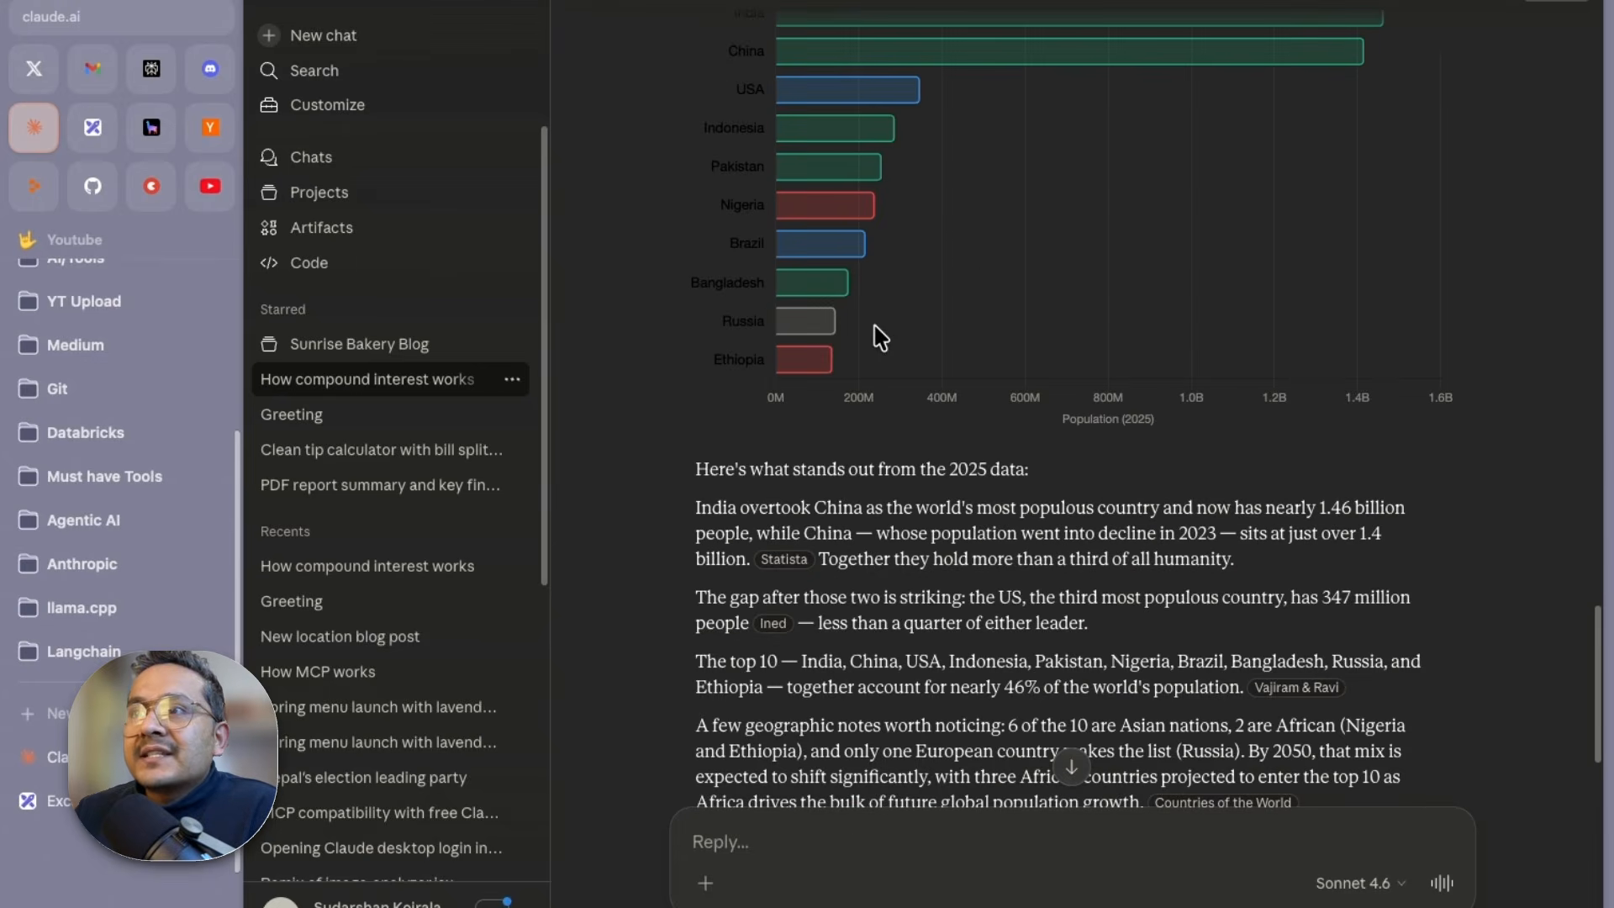
Compare the original dark population chart with the white-background version further down the chat
scroll(878, 336, up, 5)
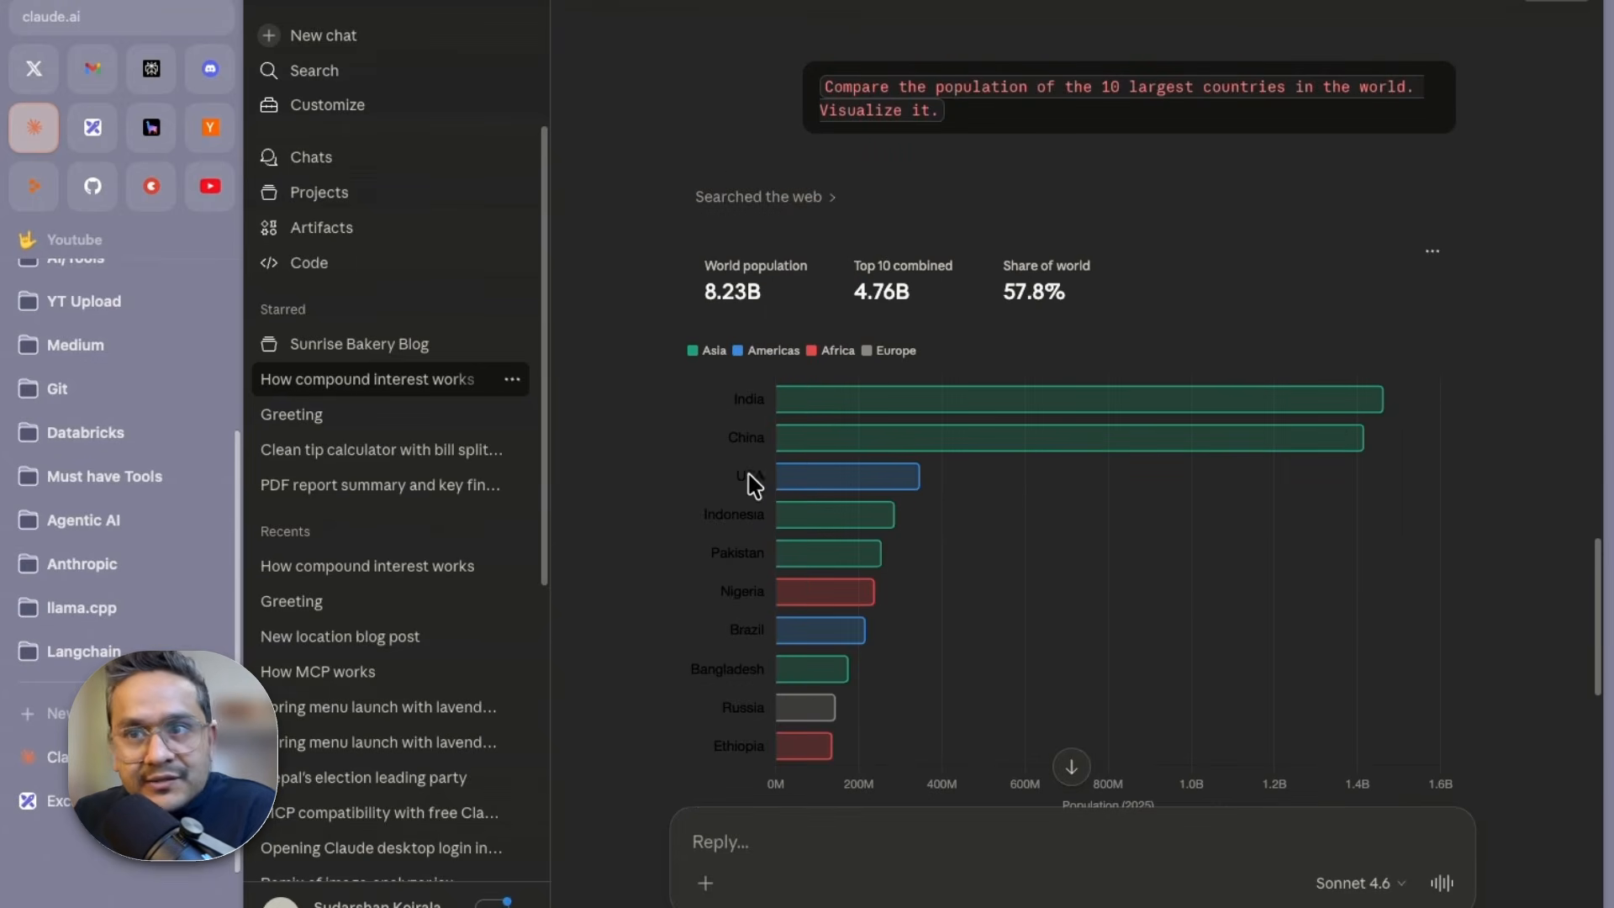
scroll(862, 533, down, 1)
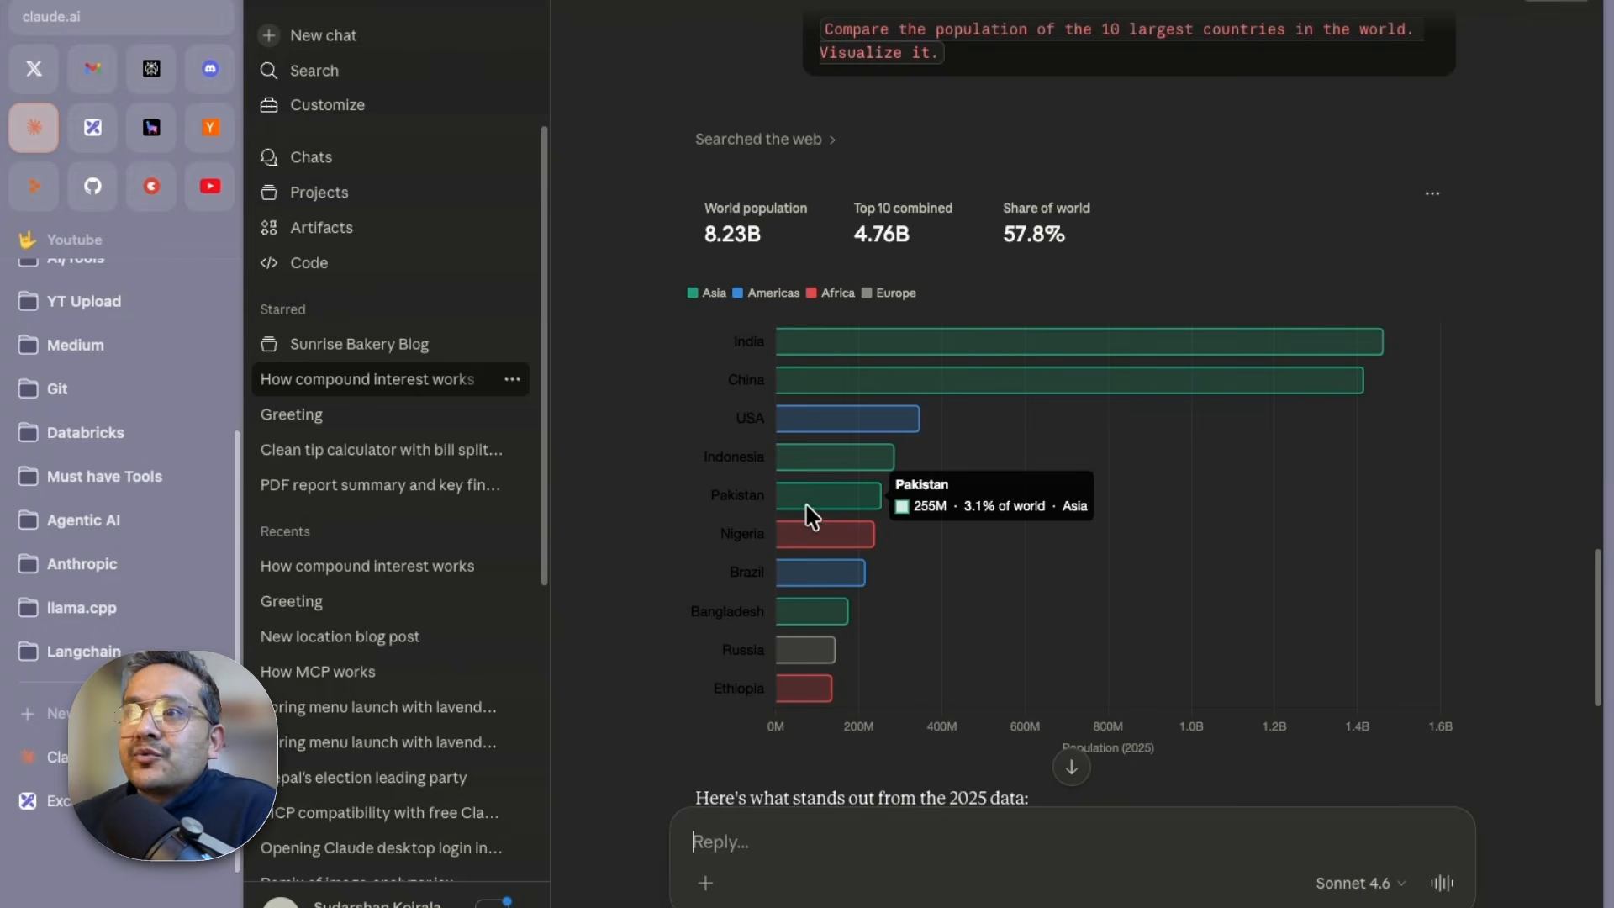
scroll(444, 252, down, 5)
scroll(930, 692, down, 8)
scroll(936, 628, down, 6)
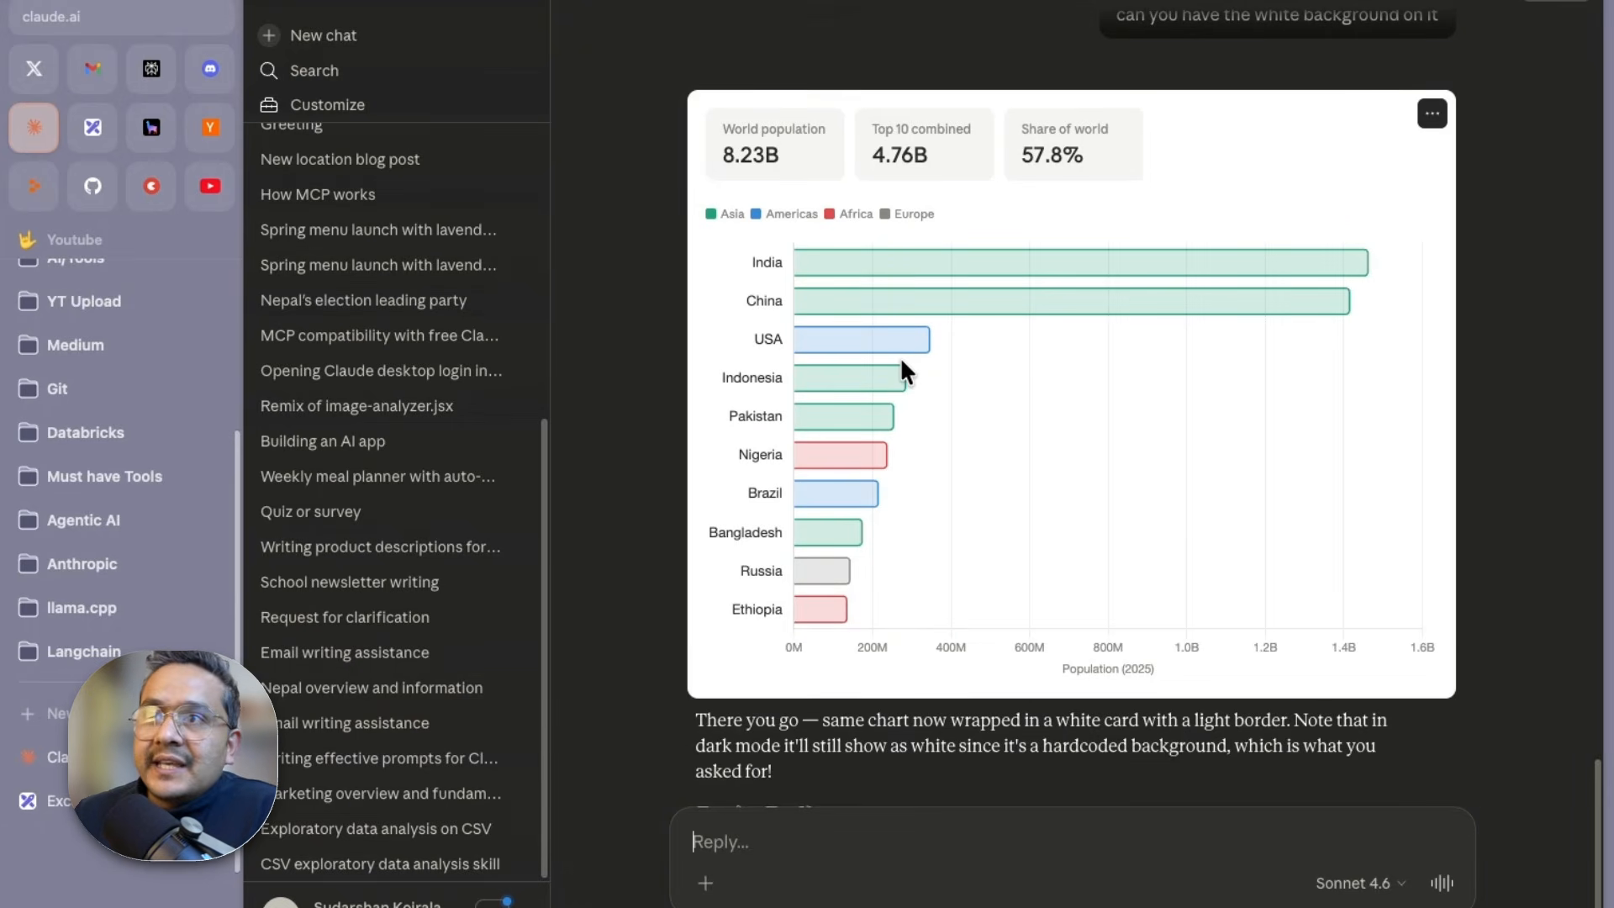
mouse_move(890, 330)
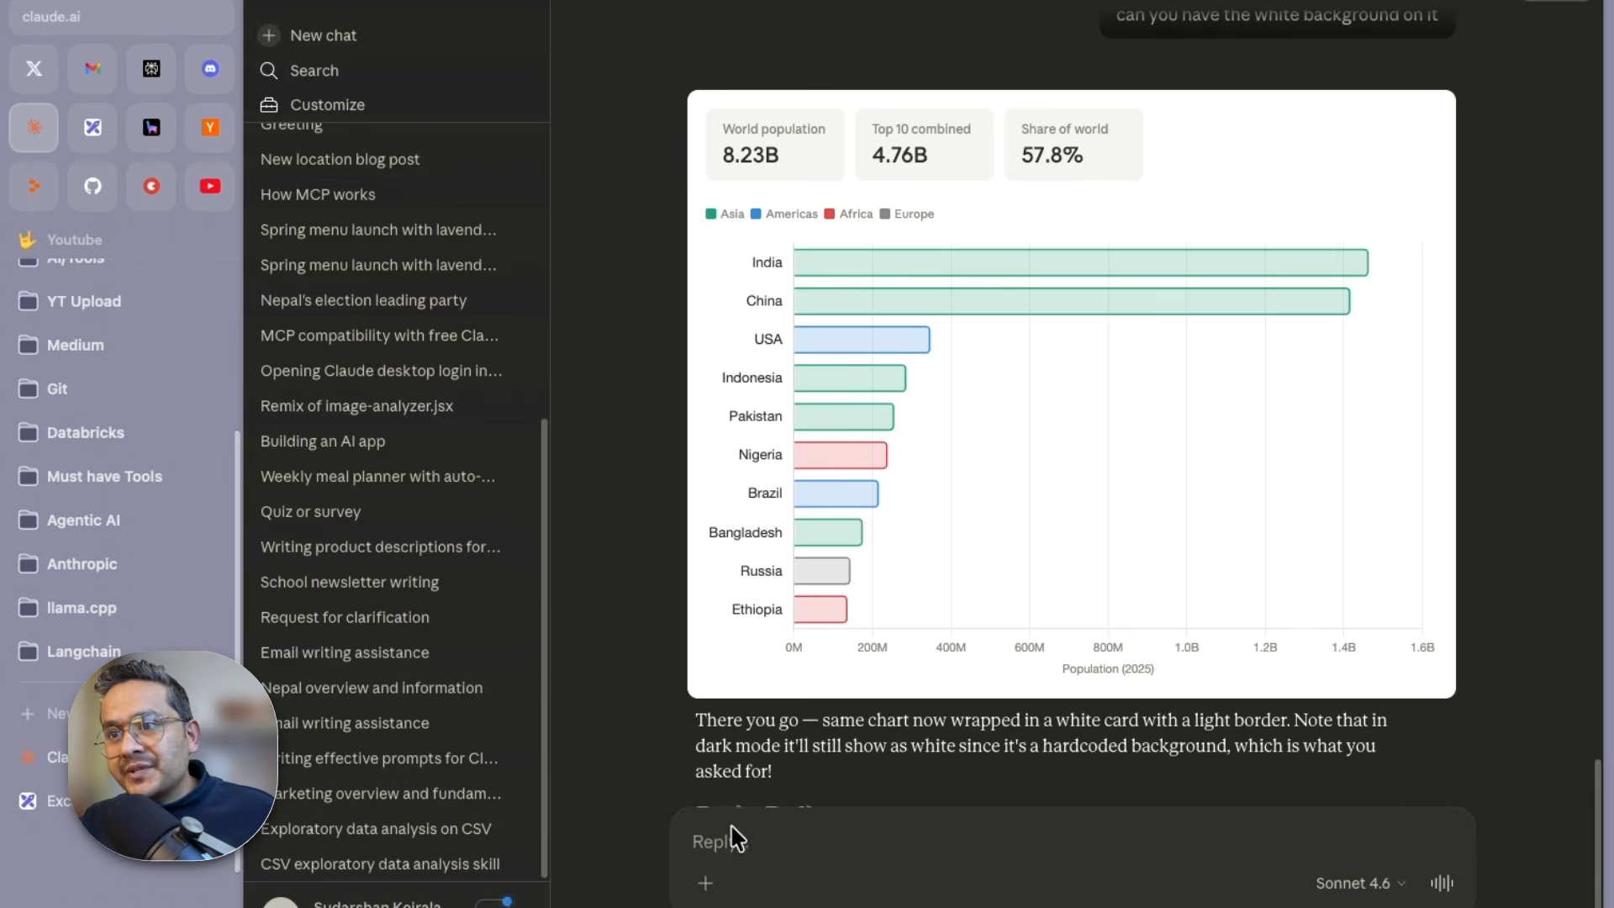
Send the prompt "Show me how the internet works — from typing a URL to seeing a webpage. Draw it as a visual."
text(Show me how the internet works — from typing a URL to seeing a webpage. Draw it as a visual.)
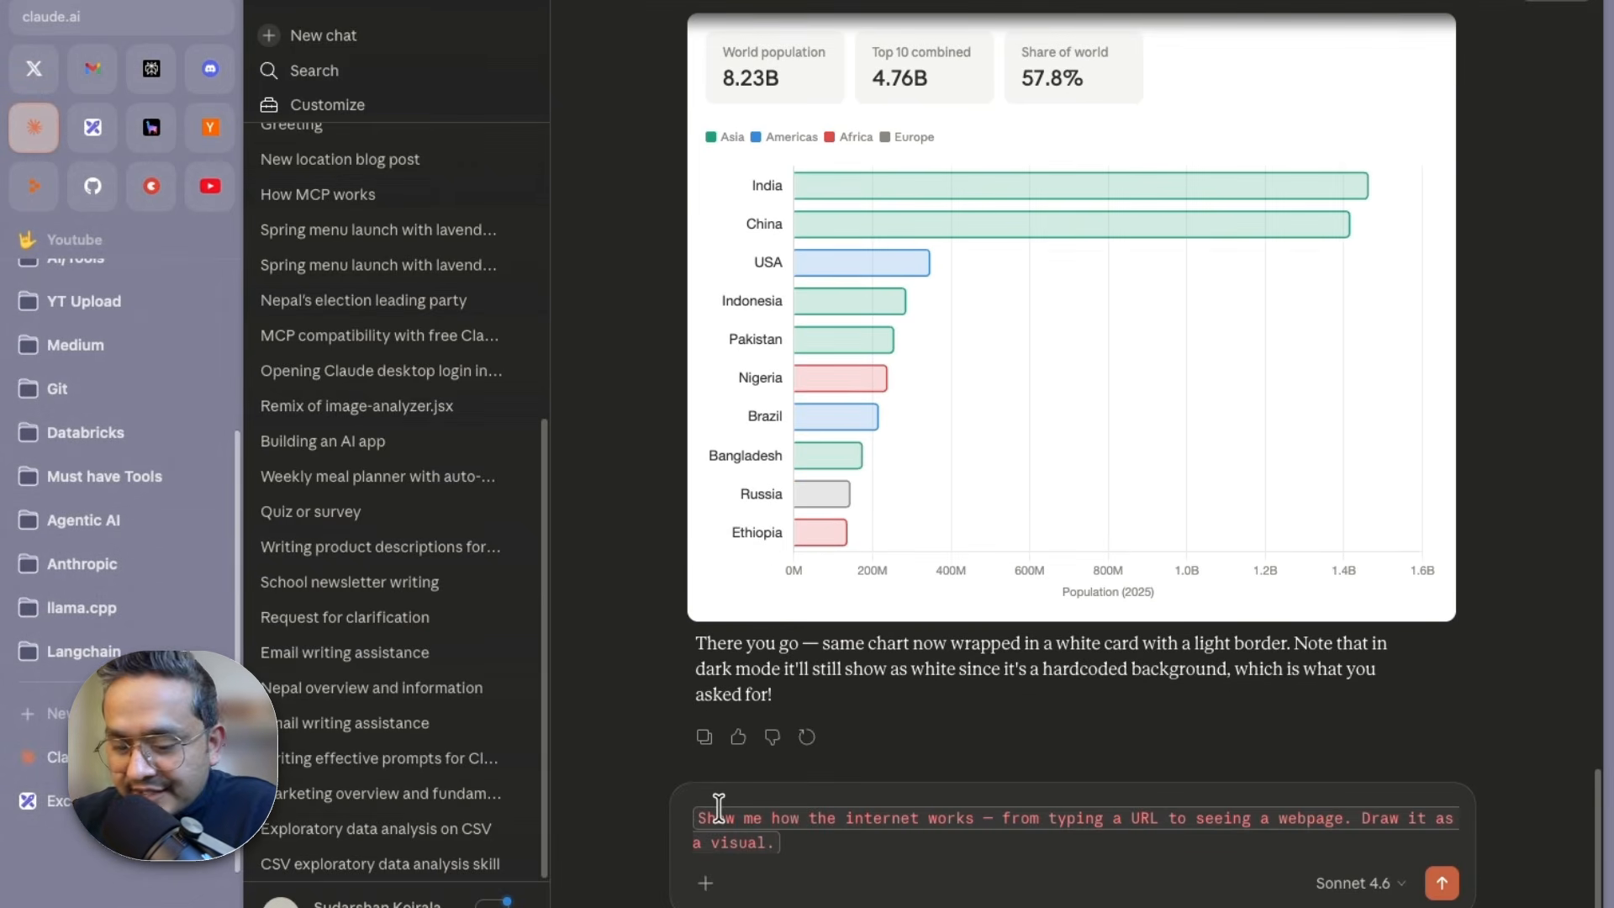
key(Return)
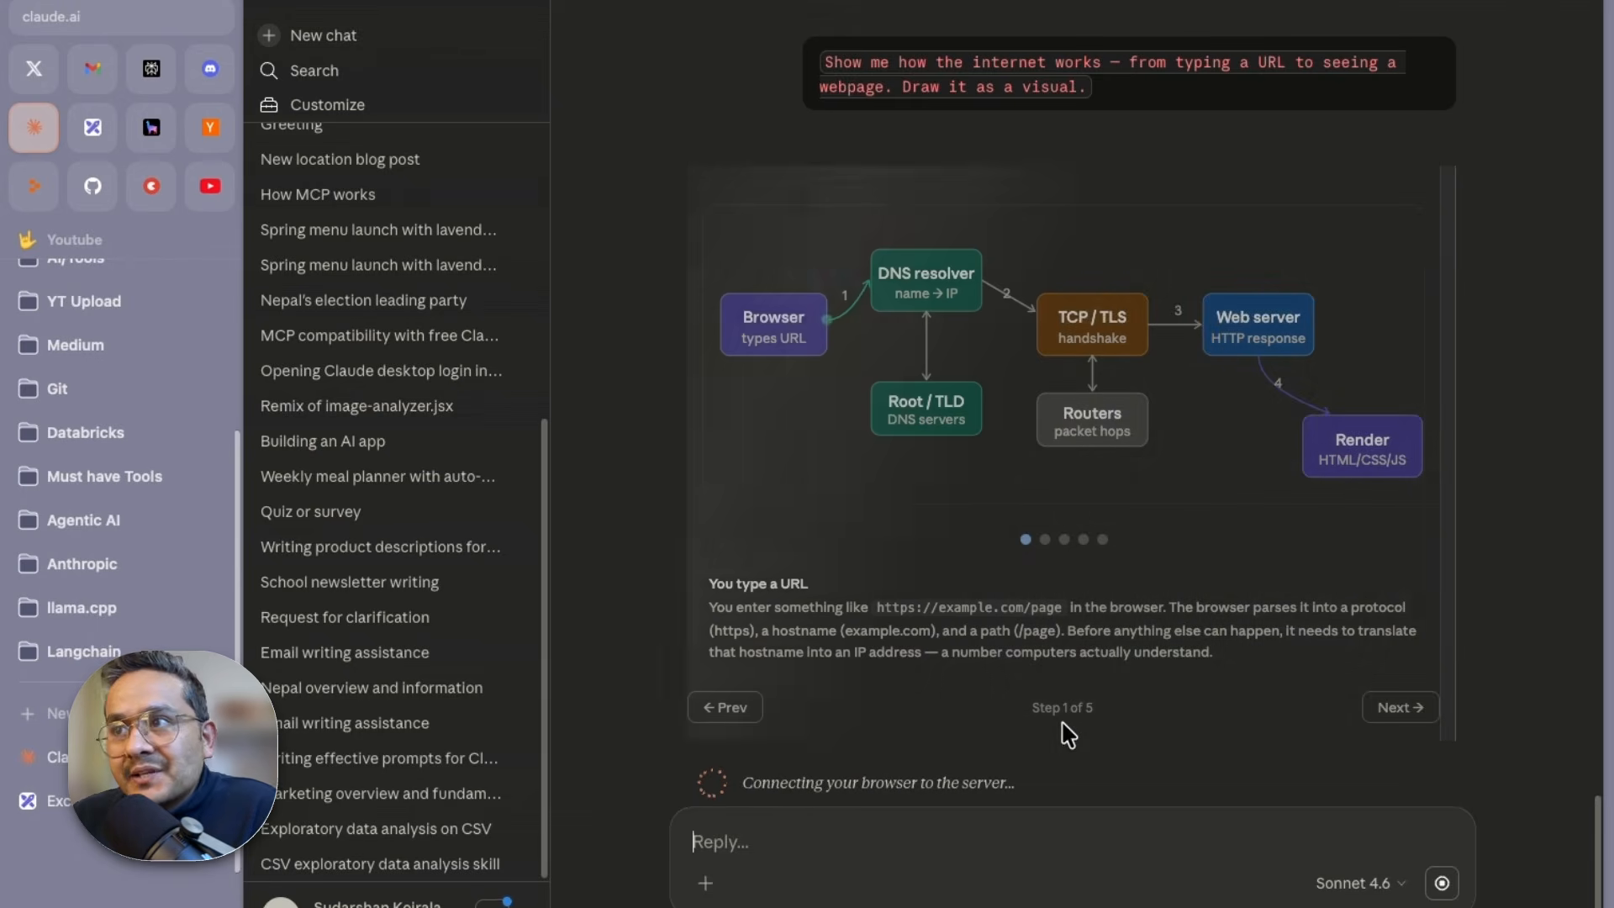
Advance through all five stages of the internet diagram, looping back to the first and ending on the browser rendering stage
click(1412, 707)
click(1417, 709)
click(1417, 708)
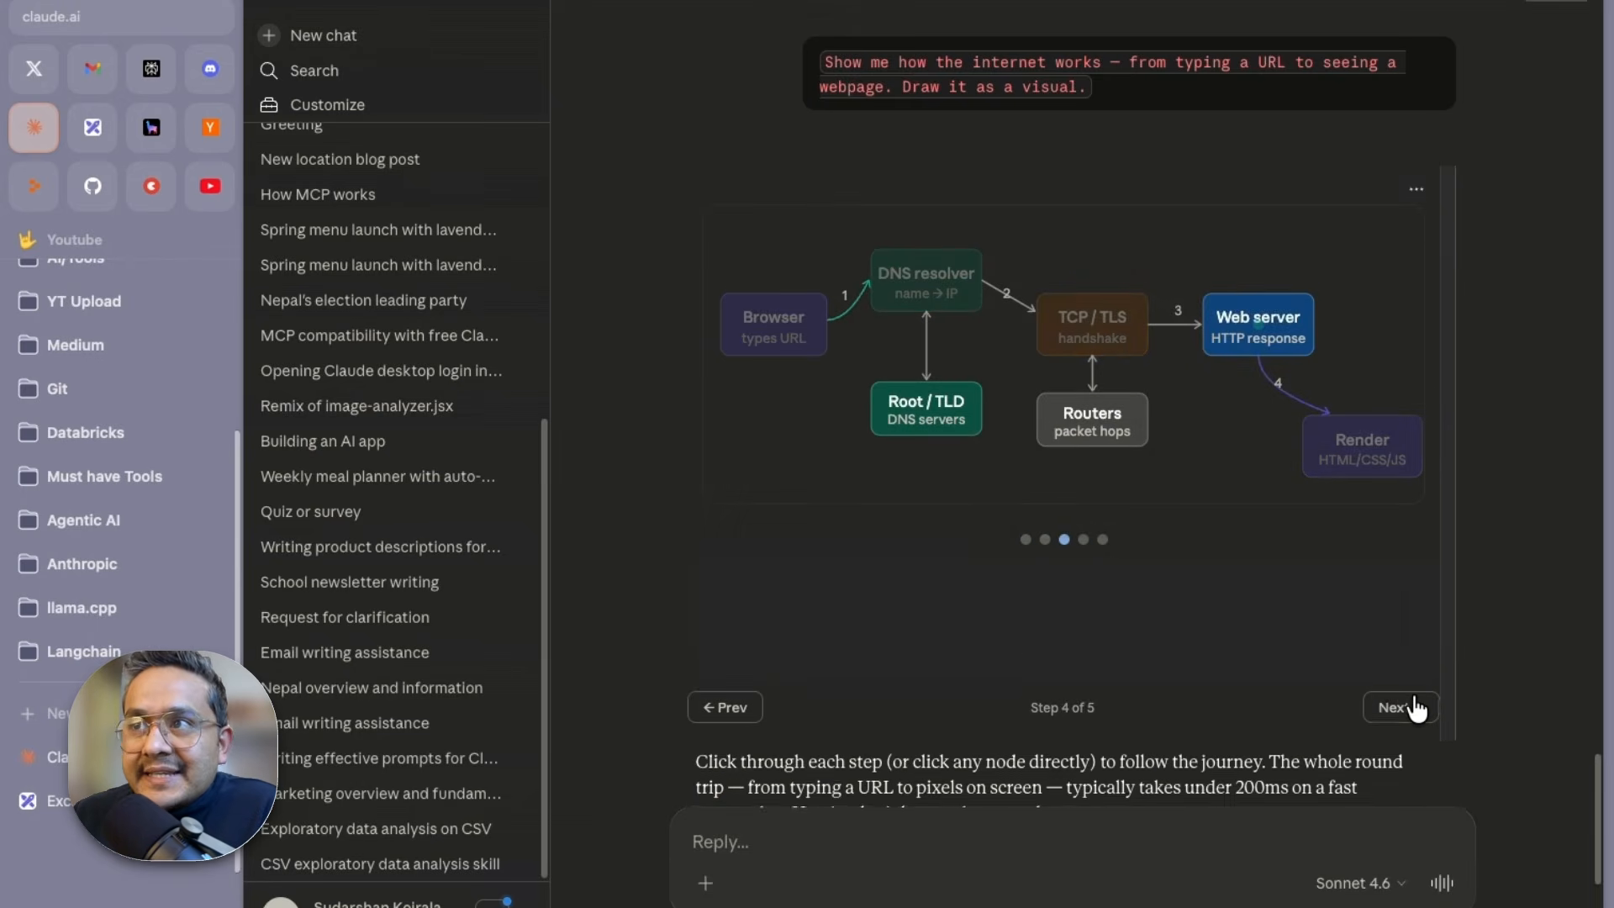
click(1417, 709)
click(1417, 709)
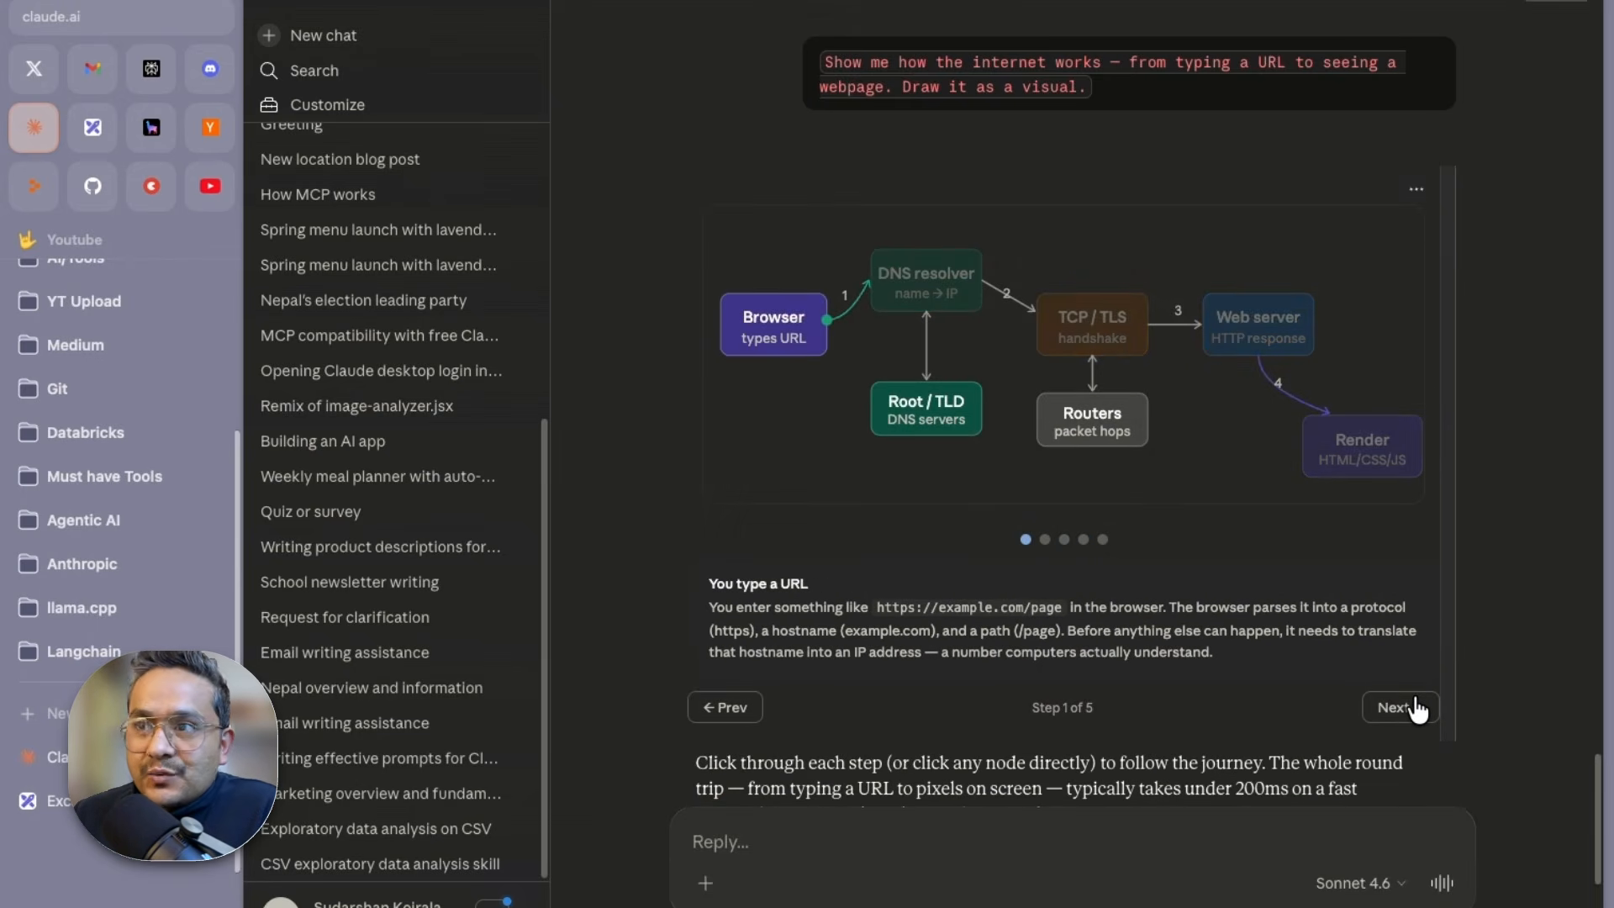
click(1417, 709)
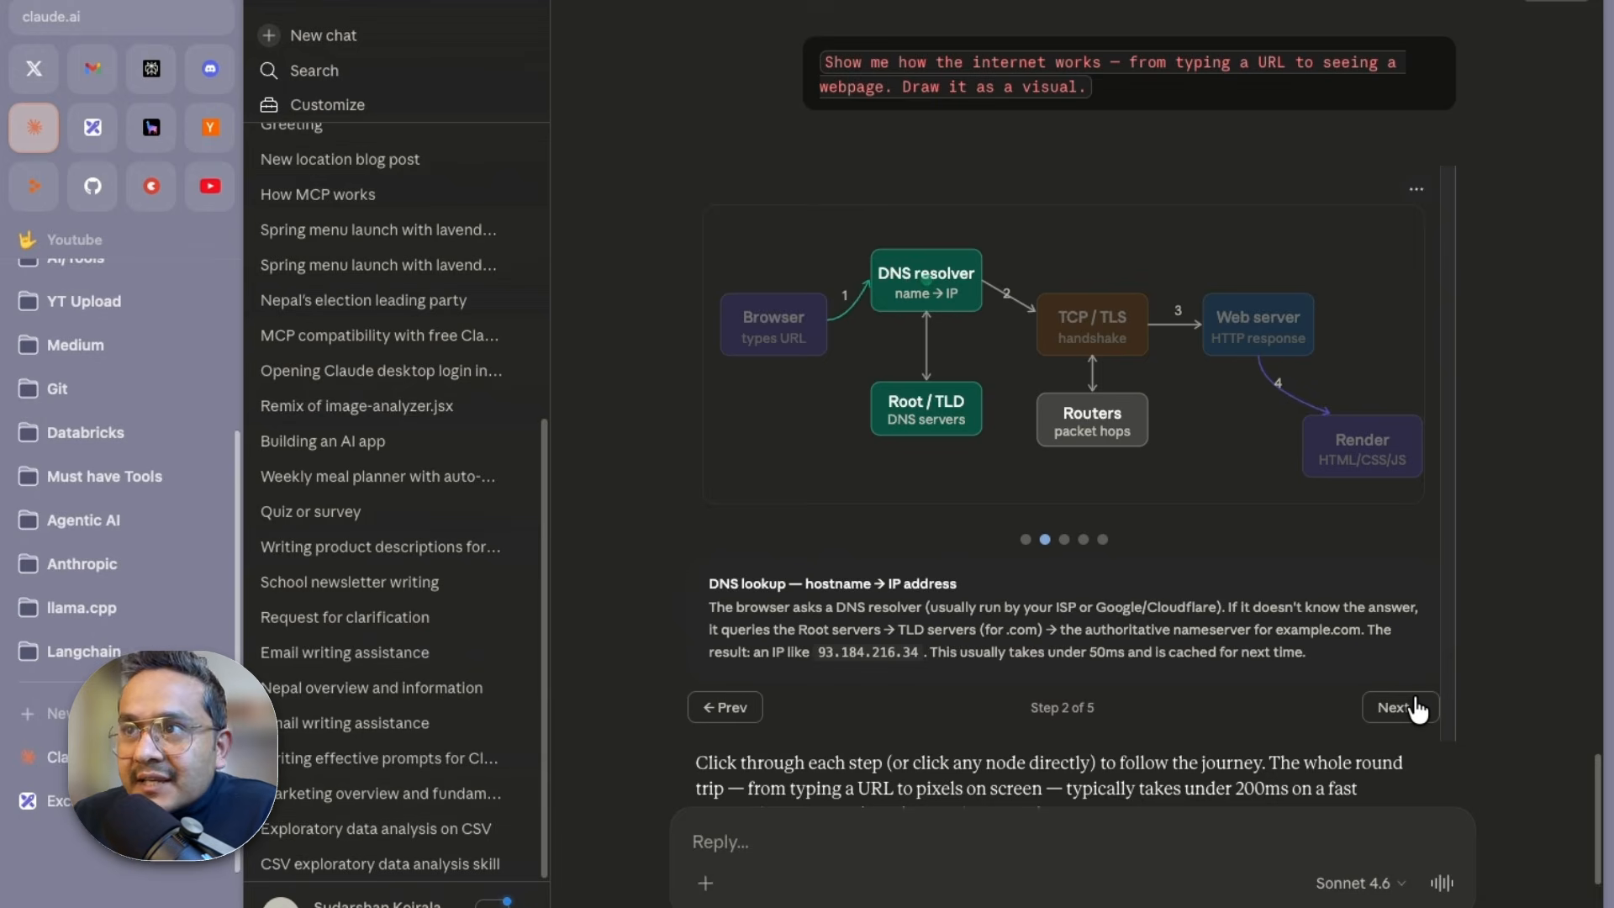
click(1417, 709)
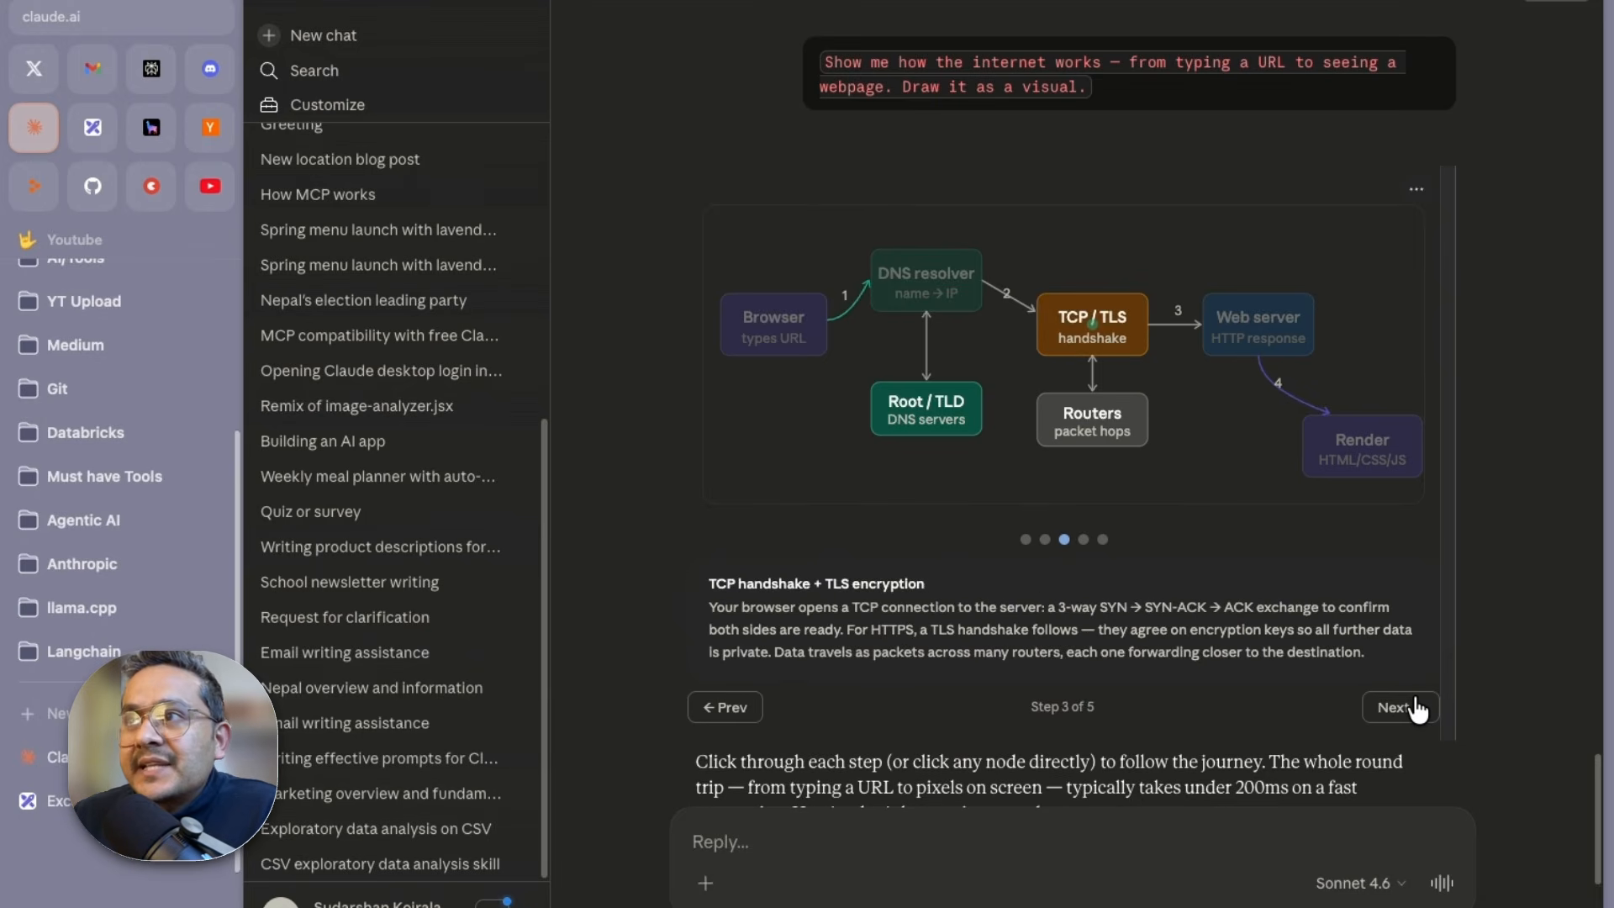
click(1417, 709)
click(1418, 709)
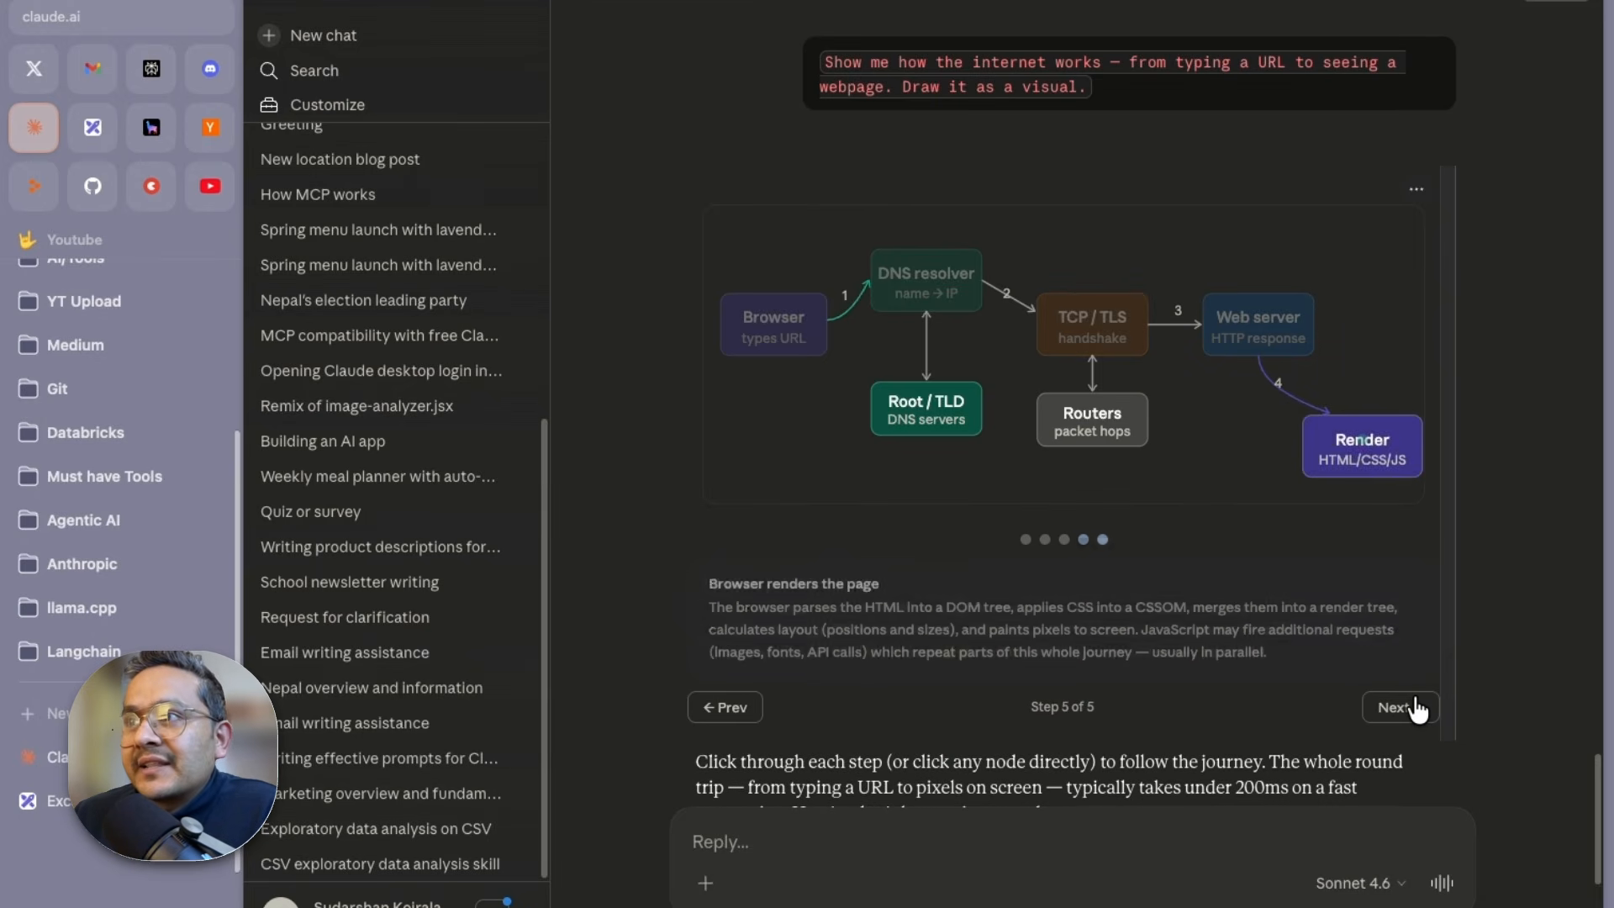
Show the explanations of the TCP / TLS, Browser, Web server and Render stages by selecting nodes directly in the diagram
click(1083, 418)
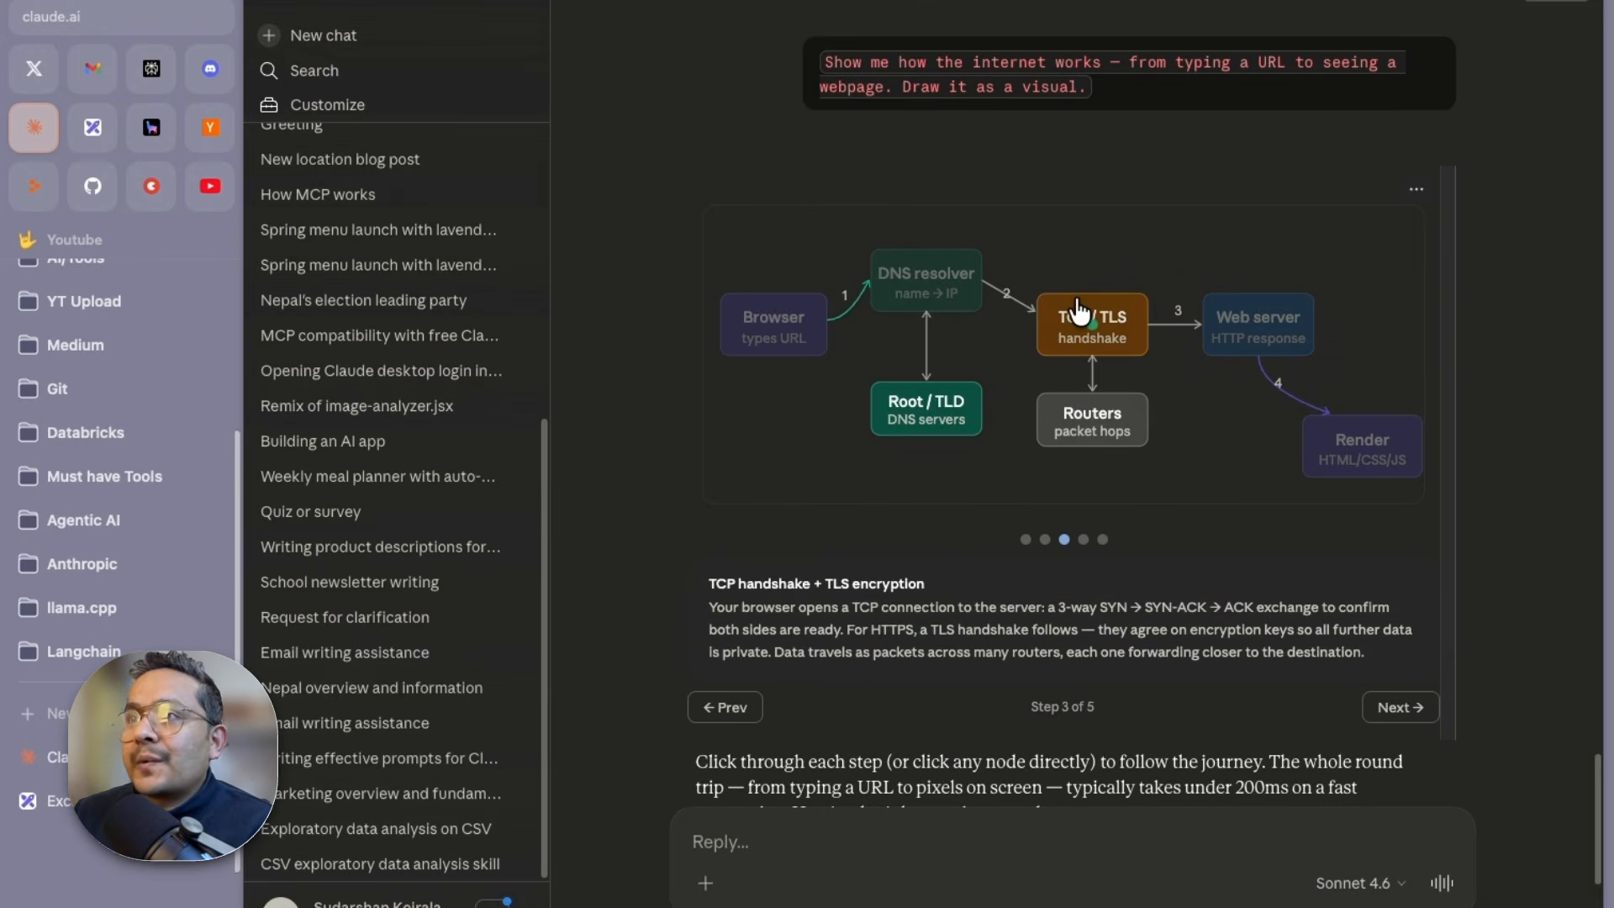
click(782, 346)
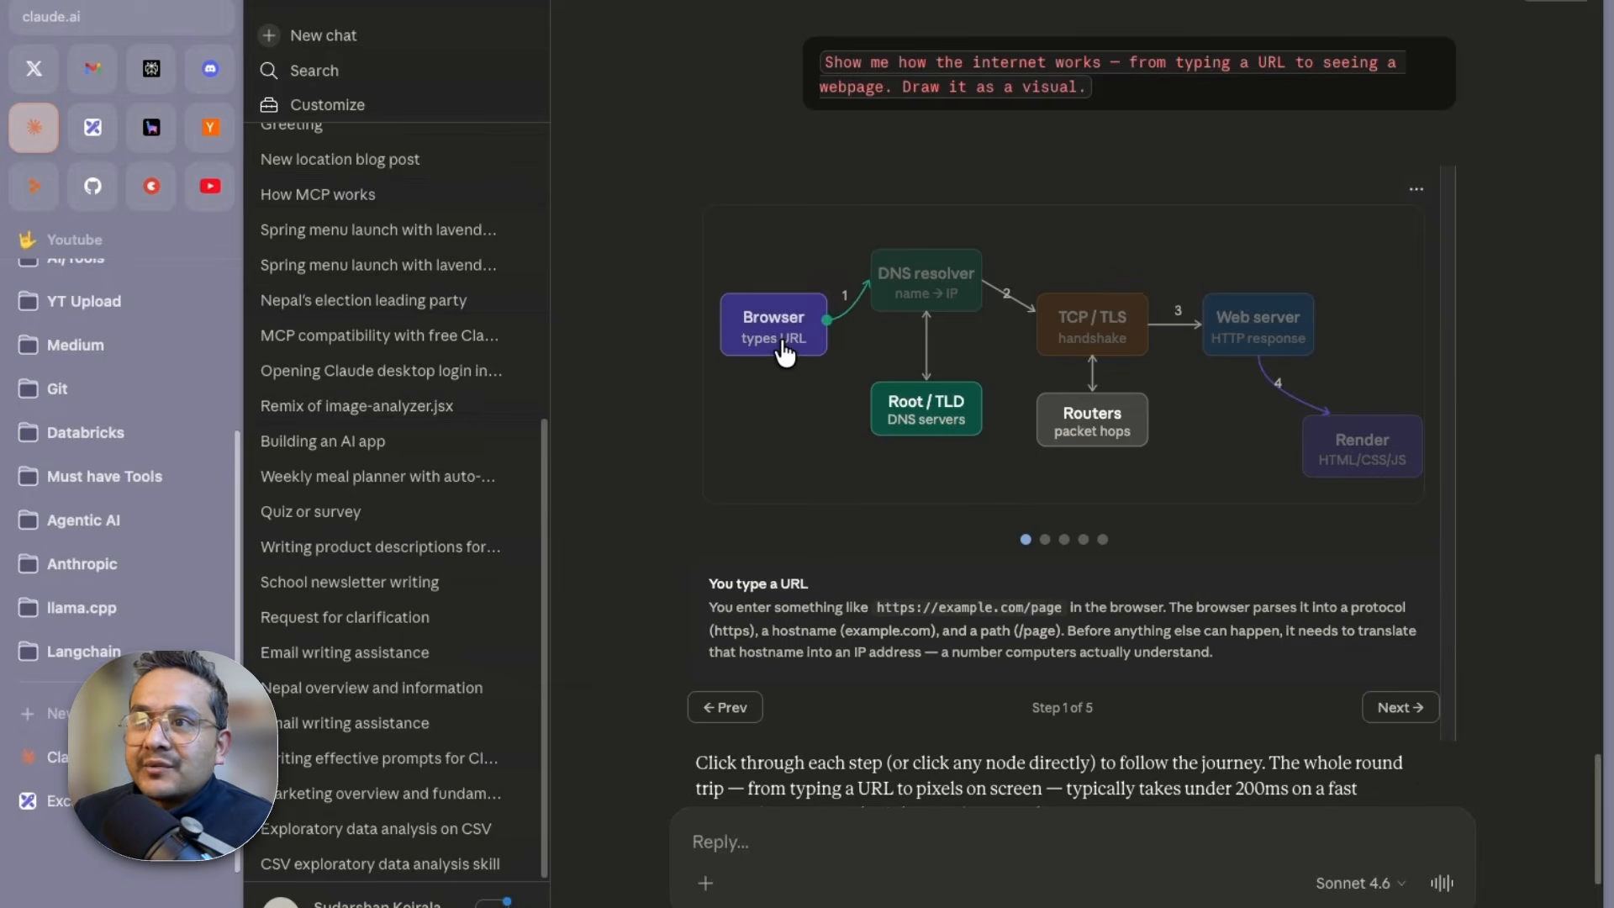
click(1272, 330)
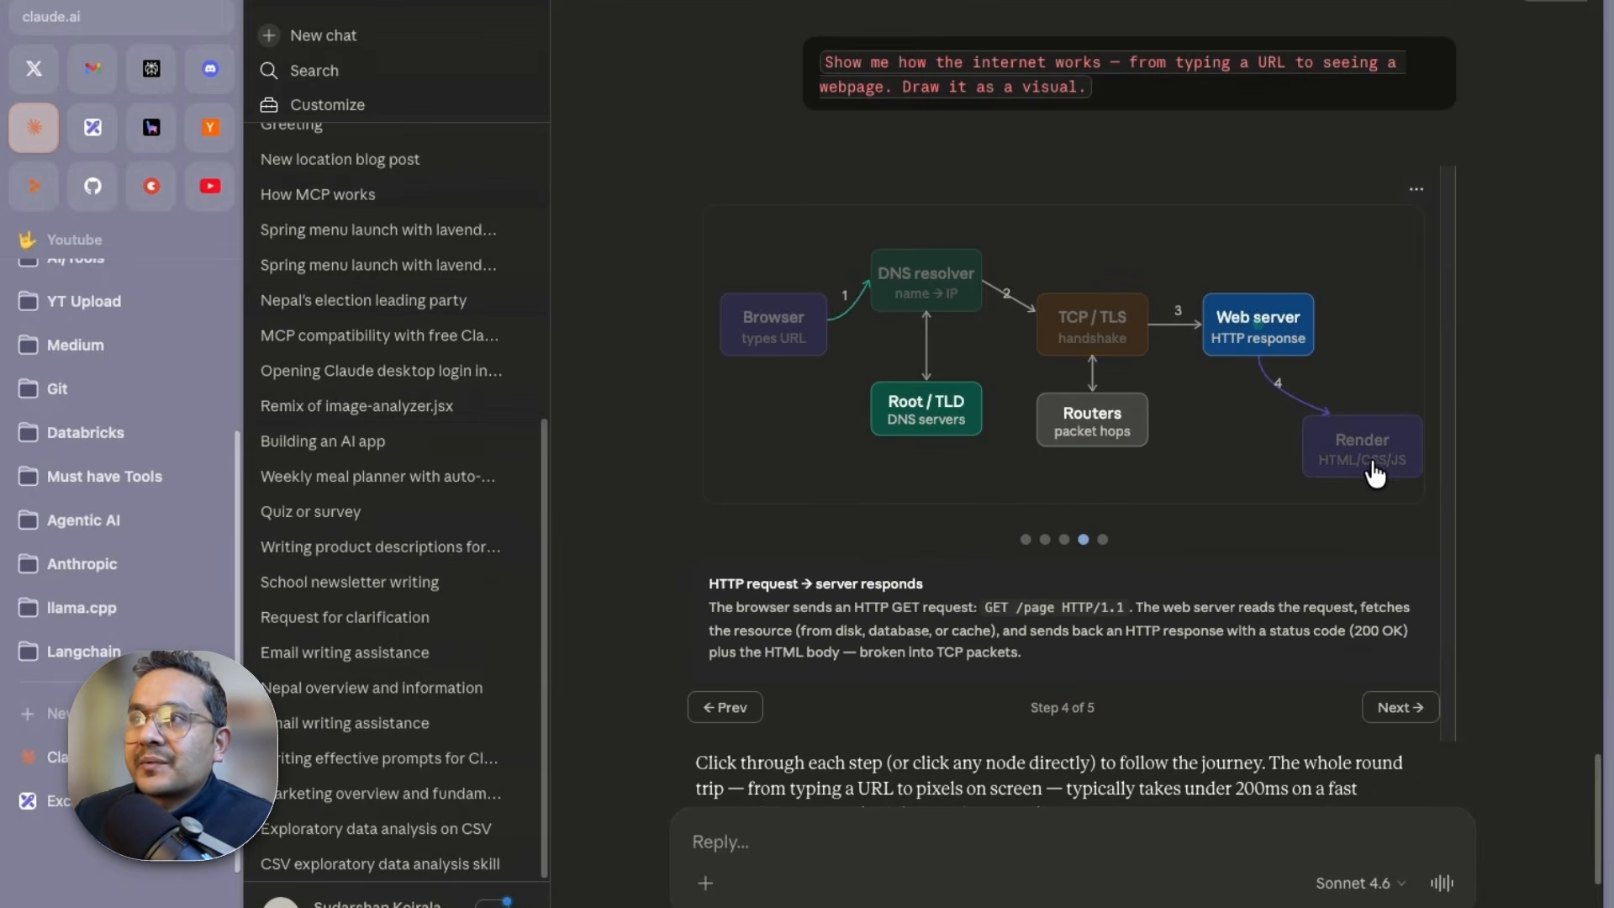
click(1372, 462)
Review the numbered explanation below the diagram by highlighting all five points, and clear the highlight
scroll(1216, 580, down, 1)
scroll(1217, 580, down, 5)
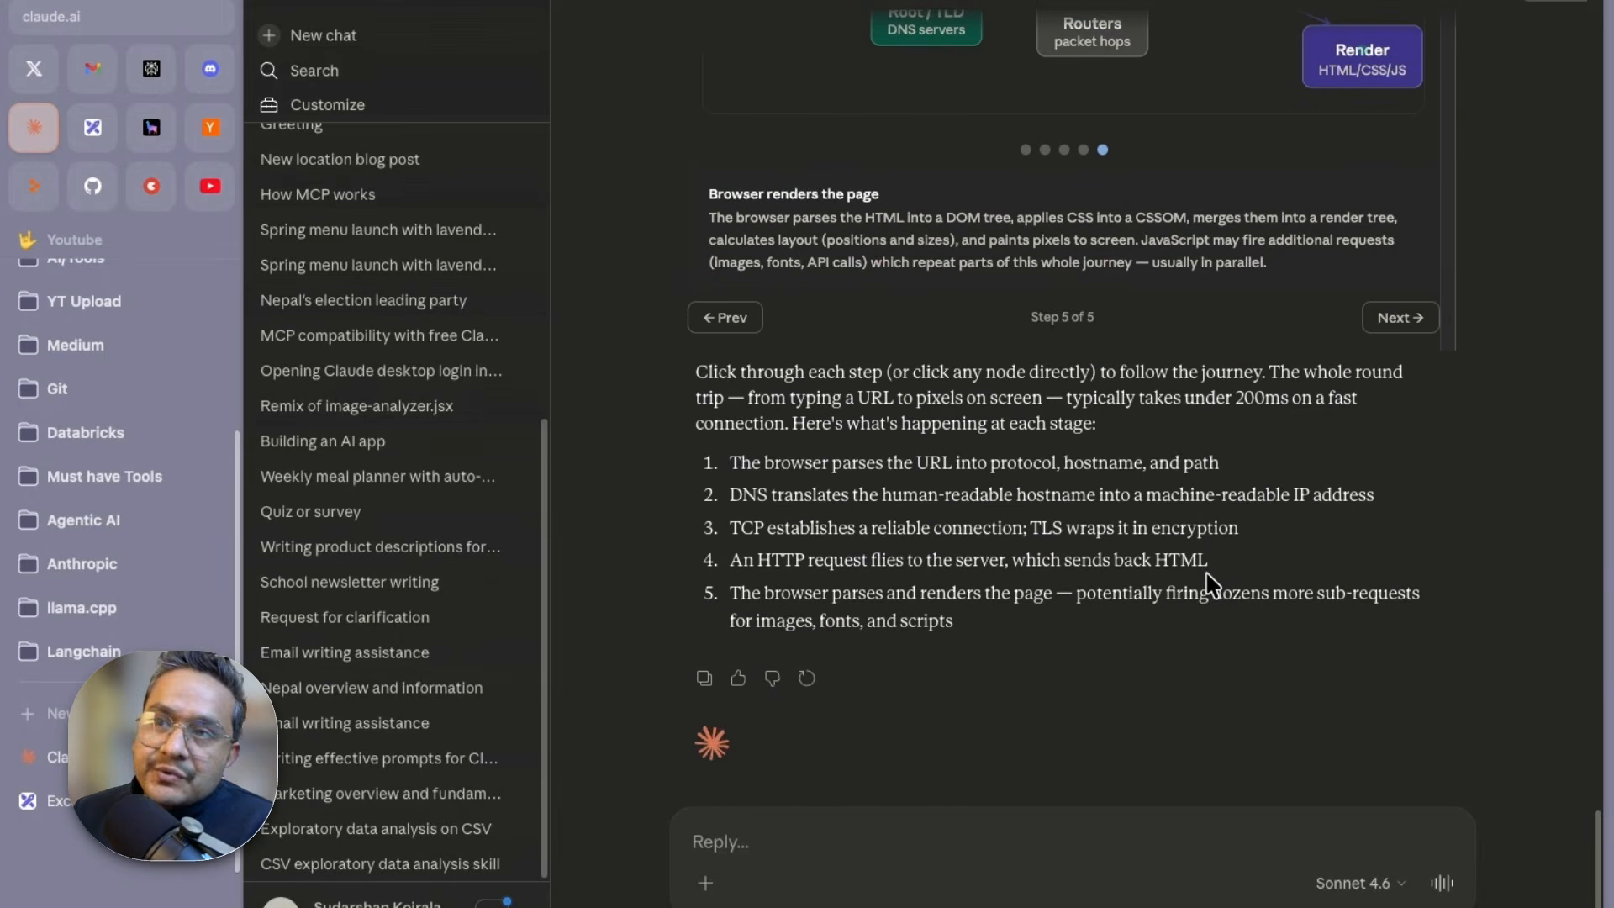
drag(730, 462, 955, 622)
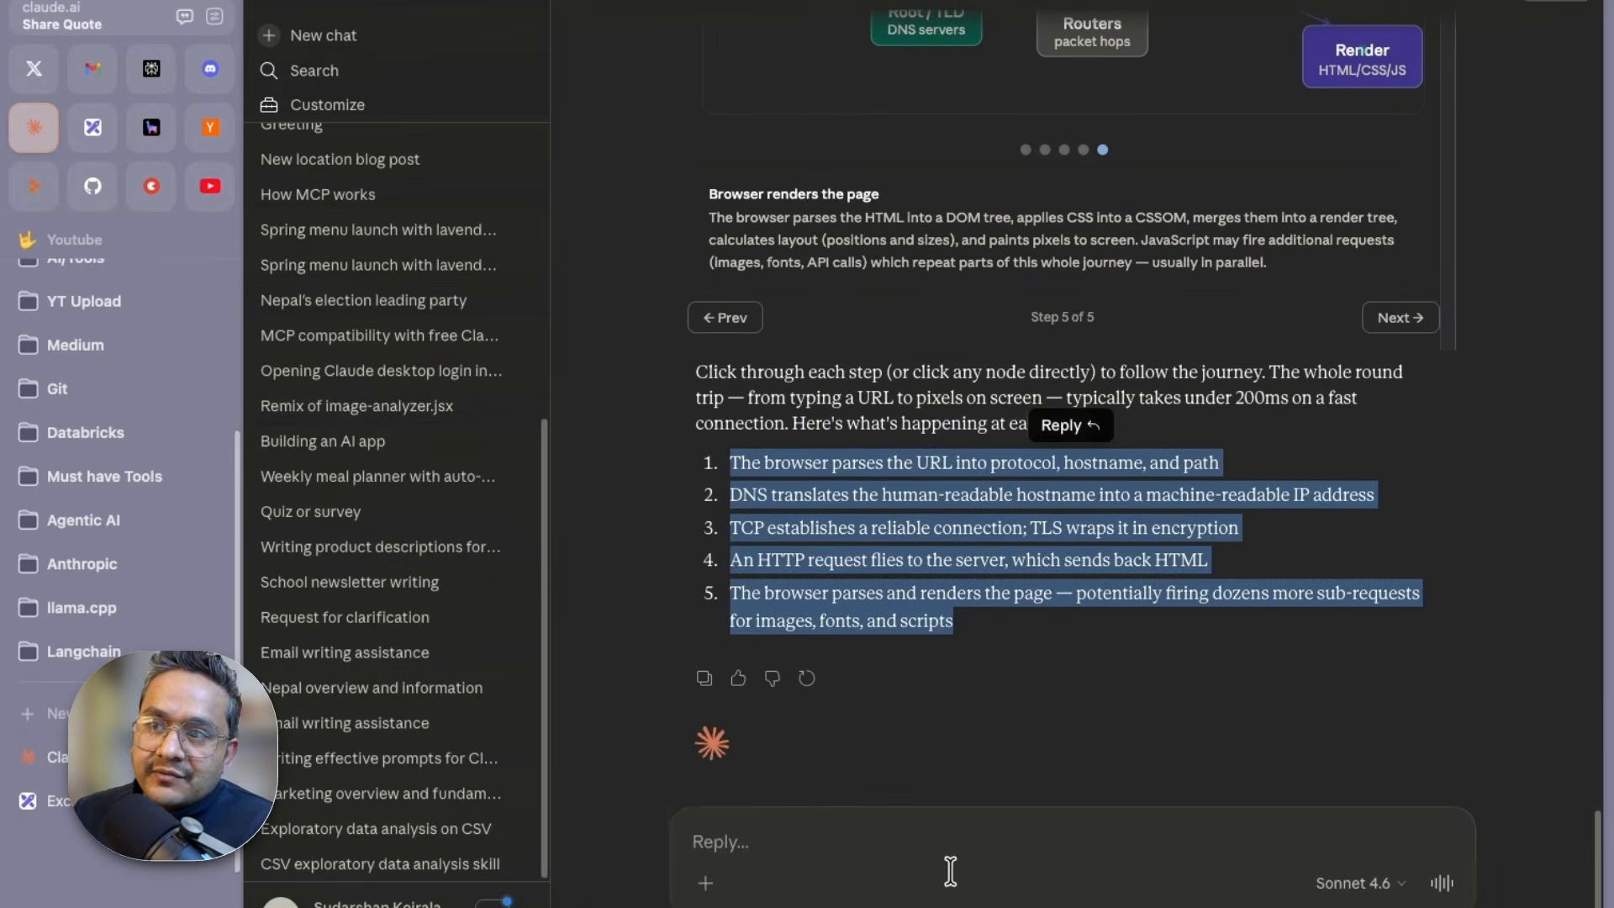
click(952, 866)
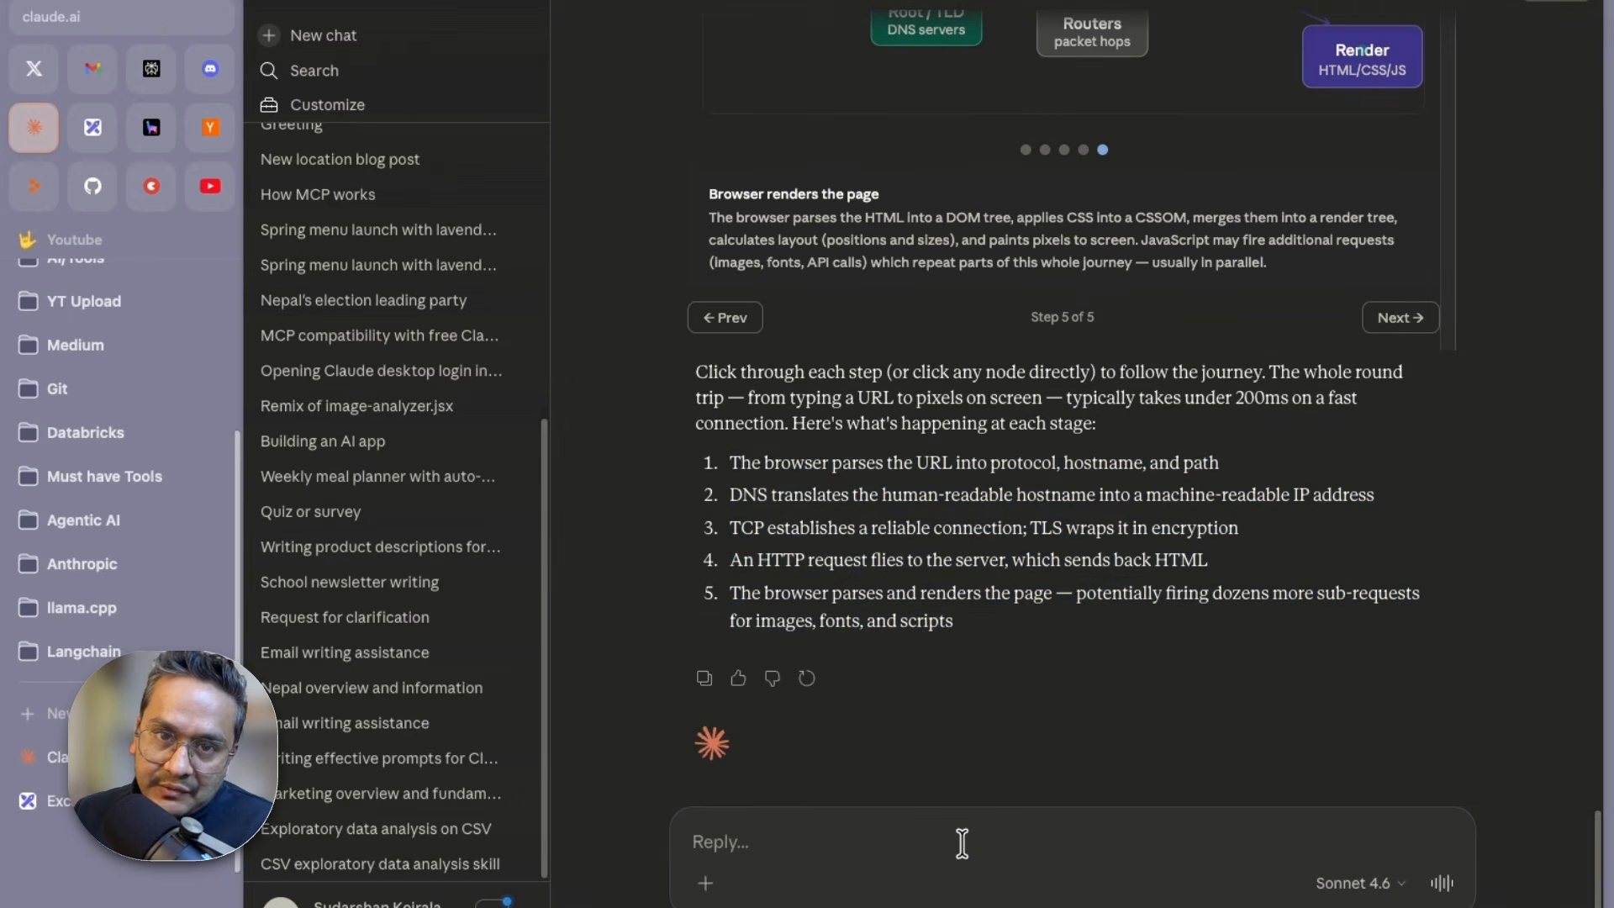